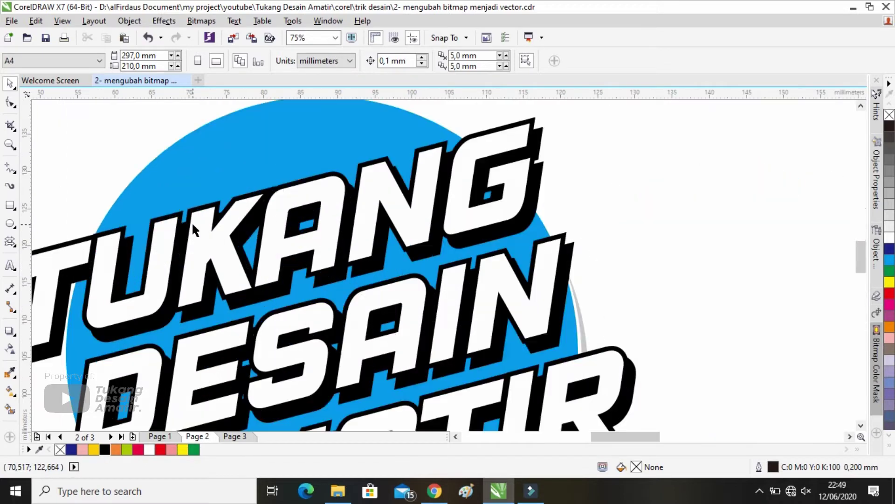
- Examine the outline edges of the letter K in the left TUKANG DESAIN AMATIR logo up close
scroll(205, 207, "up", 4)
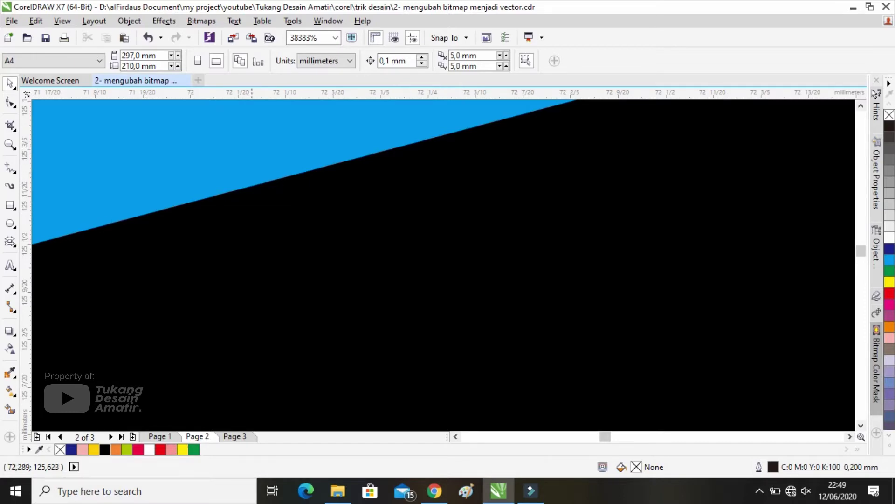
scroll(251, 211, "down", 7)
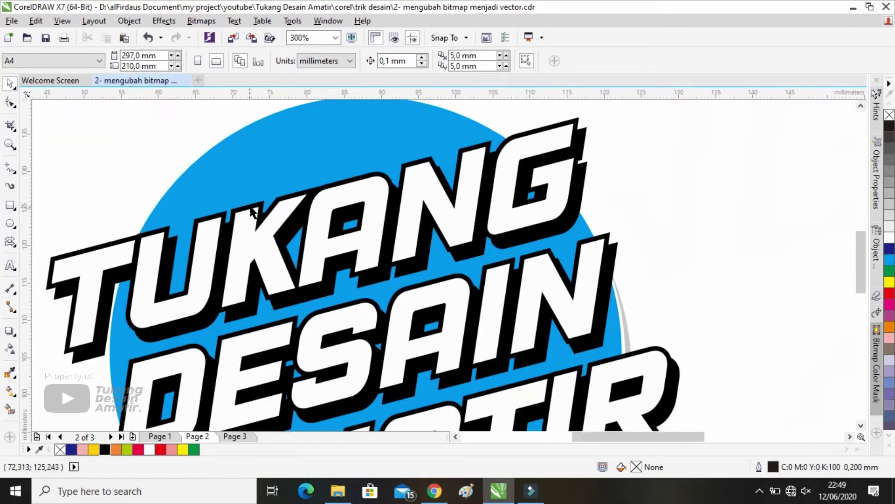
scroll(251, 211, "down", 3)
- Examine the right logo's edges up close, around the letter A in TUKANG and along the blue circle
scroll(519, 199, "up", 4)
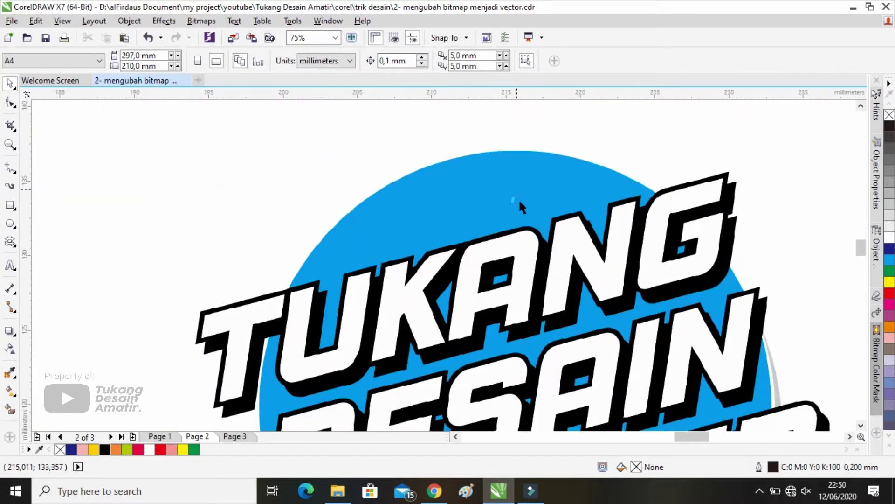
scroll(518, 199, "up", 3)
scroll(510, 280, "up", 3)
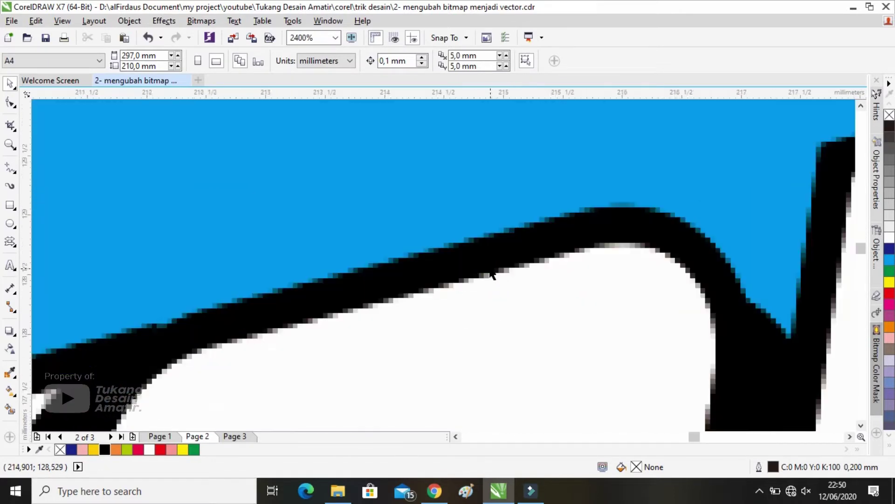
scroll(492, 275, "up", 2)
scroll(421, 219, "down", 2)
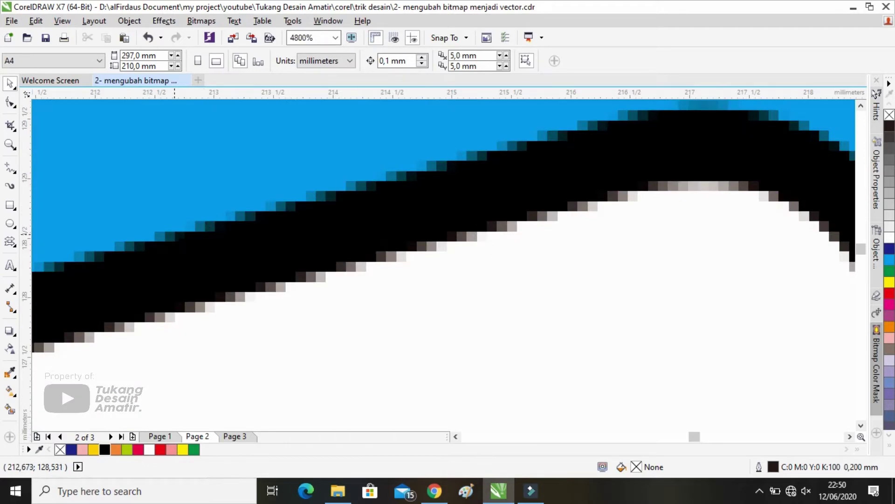
scroll(373, 252, "down", 2)
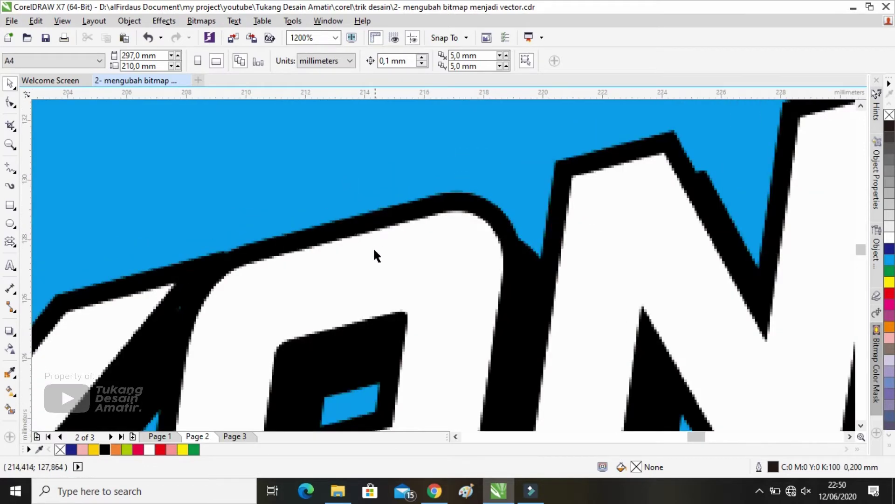
scroll(244, 206, "up", 3)
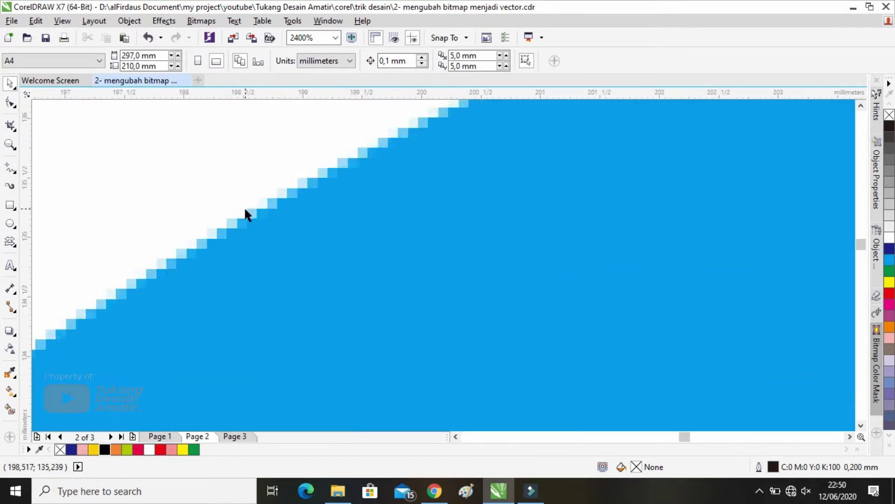
scroll(246, 214, "down", 5)
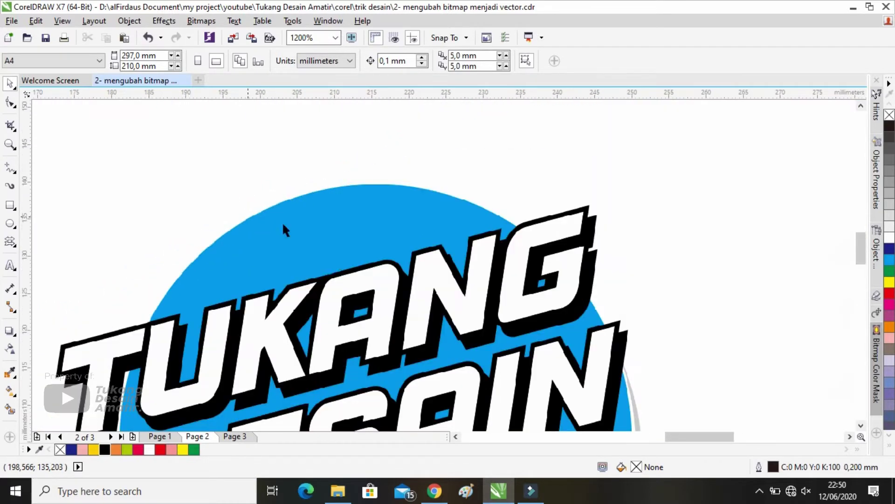
scroll(338, 260, "down", 2)
- Look over the lettering of the left logo around the word DESAIN for comparison with the right logo
scroll(322, 256, "left", 3)
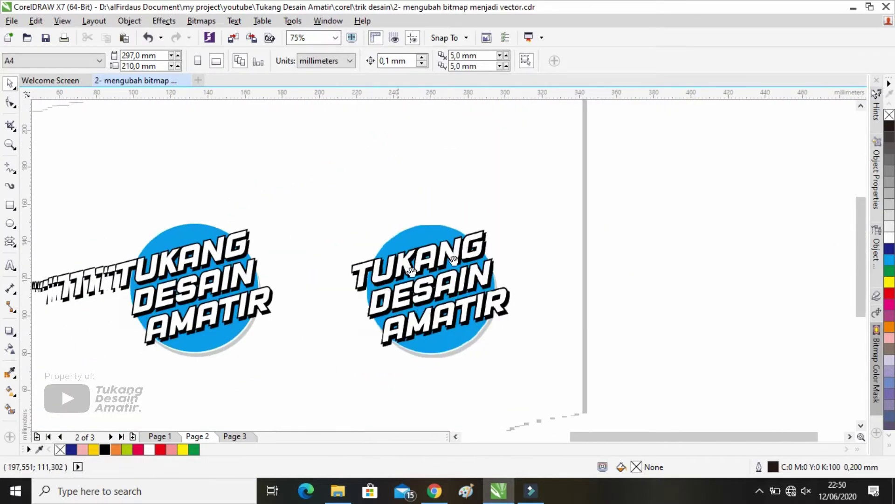
scroll(317, 251, "up", 3)
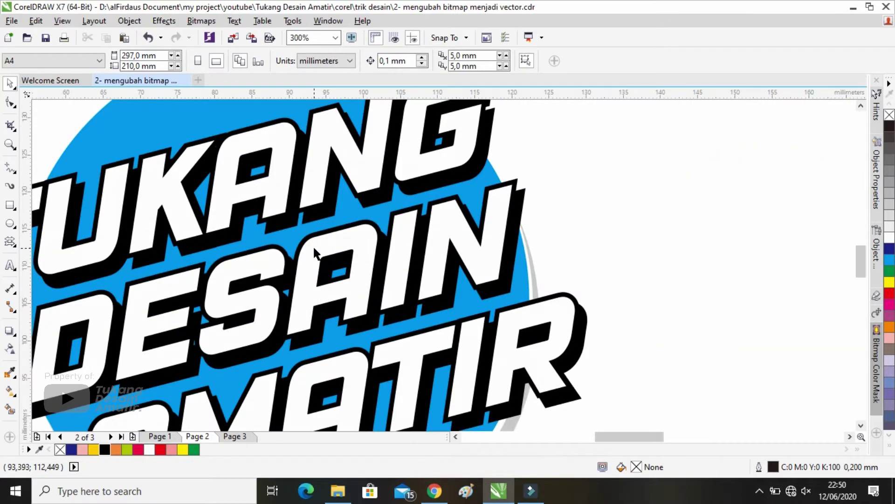
scroll(313, 247, "up", 1)
scroll(312, 246, "down", 4)
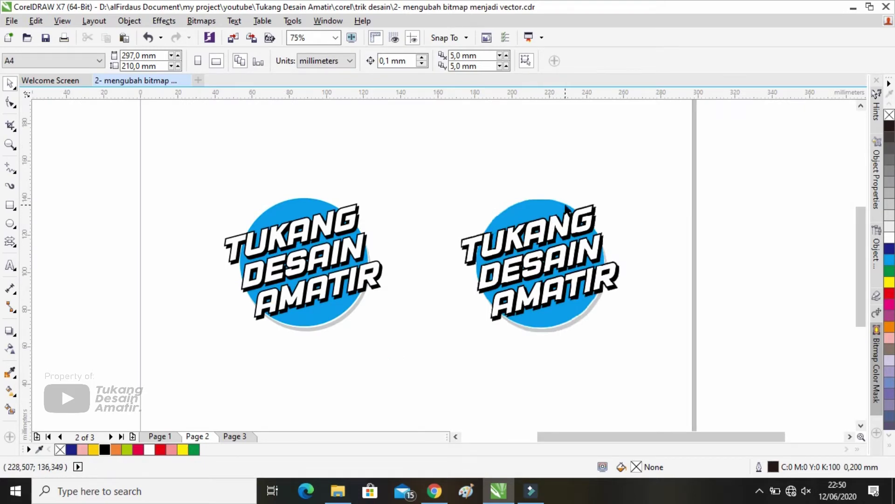
- Examine individual pixels along the letter N of TUKANG in the right logo, then view its remaining lettering
scroll(563, 214, "up", 4)
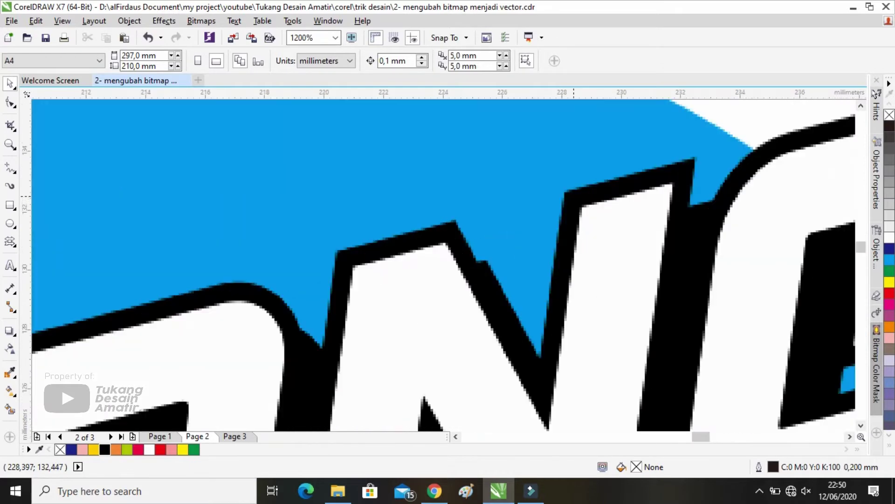
scroll(574, 196, "up", 2)
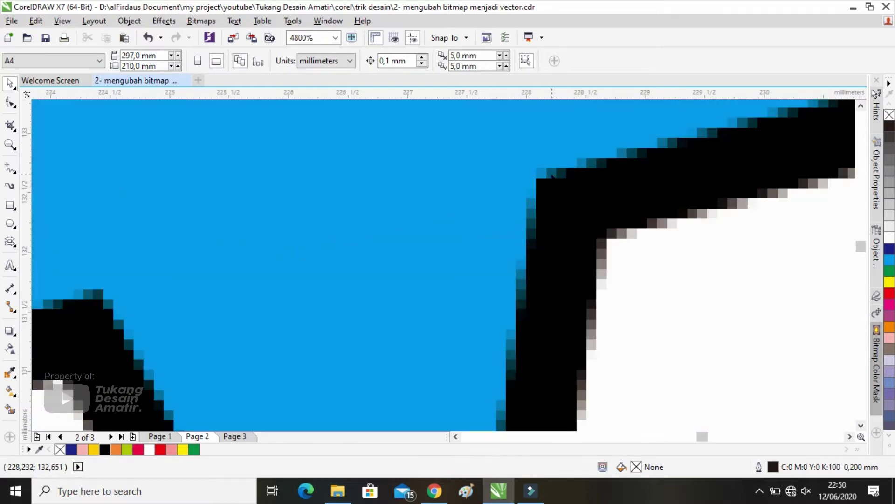
scroll(541, 177, "up", 2)
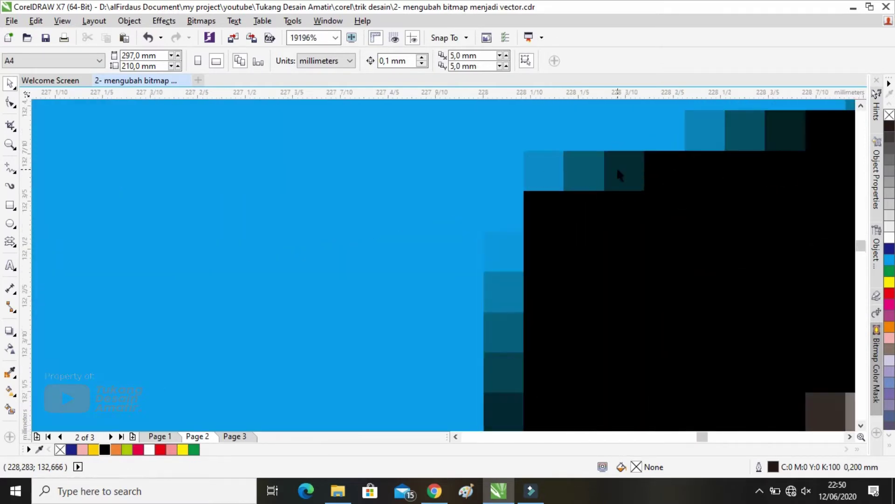
scroll(608, 169, "down", 2)
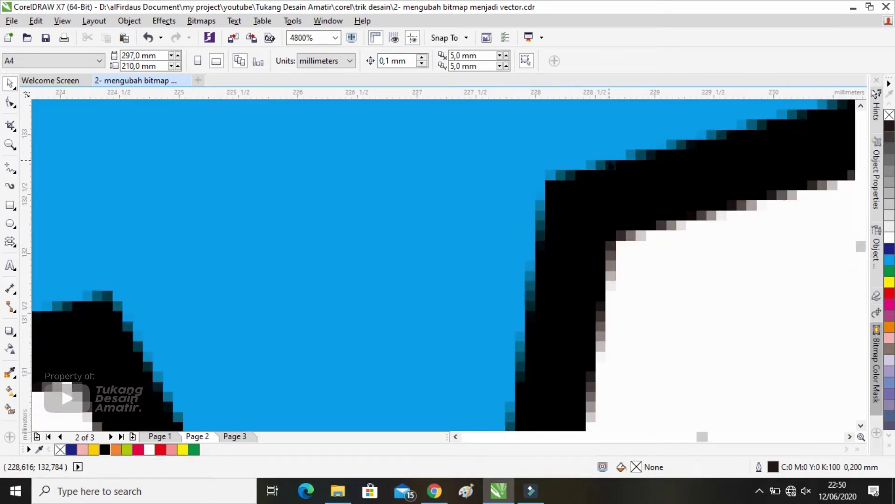
scroll(586, 174, "up", 2)
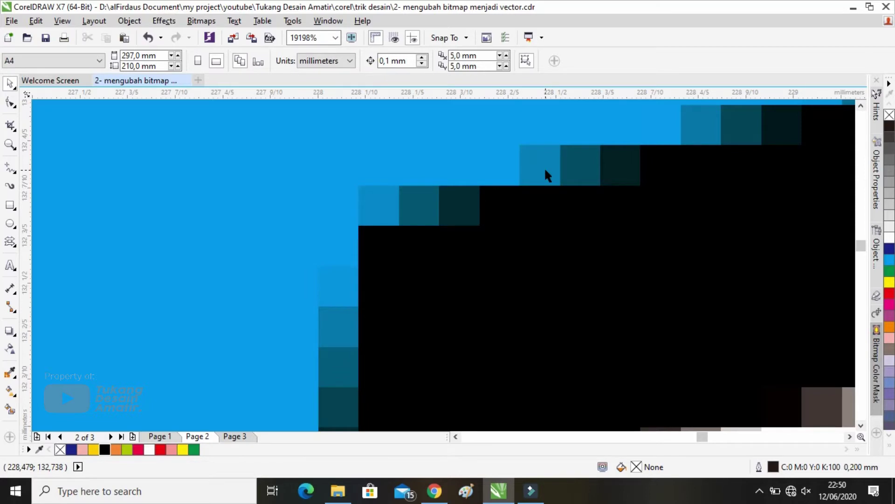
scroll(544, 167, "down", 3)
scroll(571, 203, "down", 1)
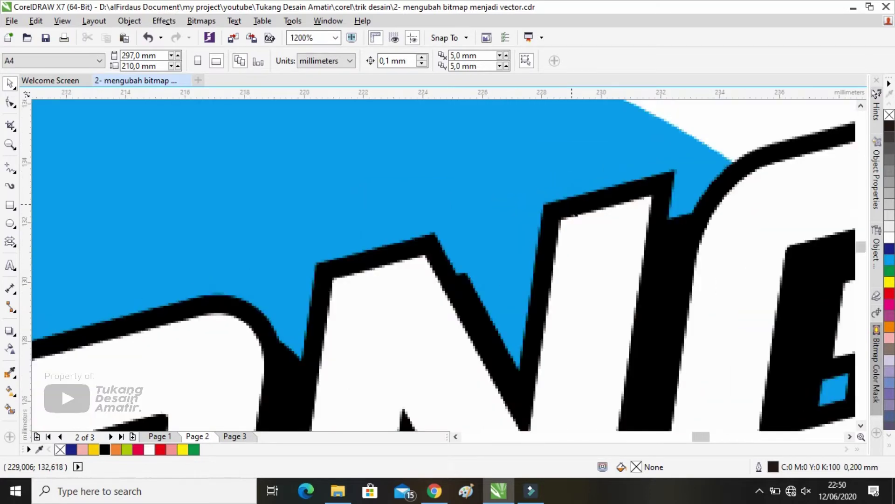
scroll(588, 220, "down", 4)
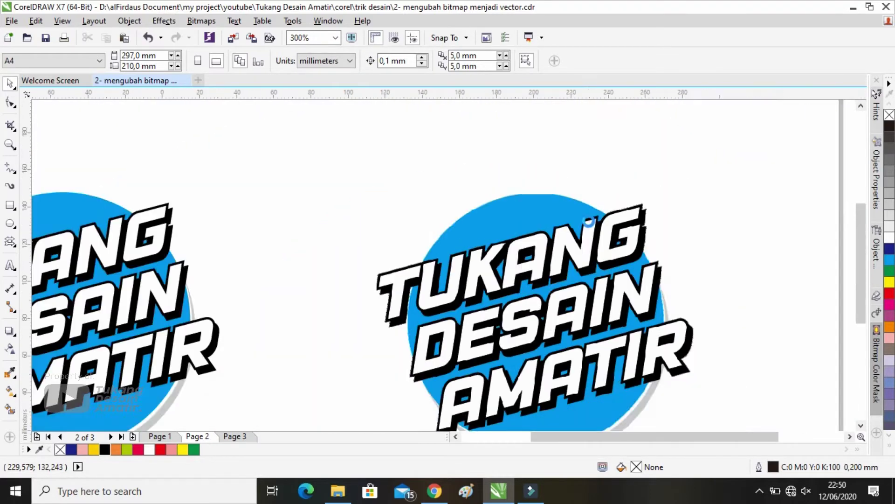
scroll(593, 280, "up", 2)
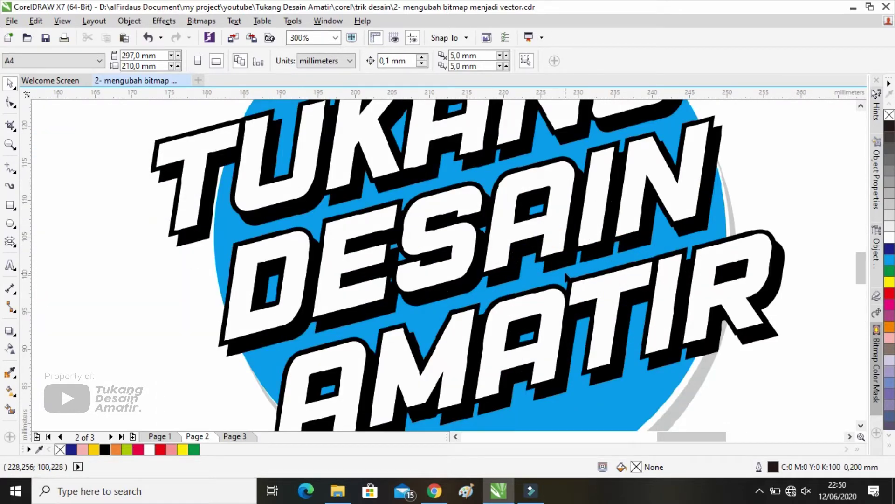
scroll(585, 277, "down", 3)
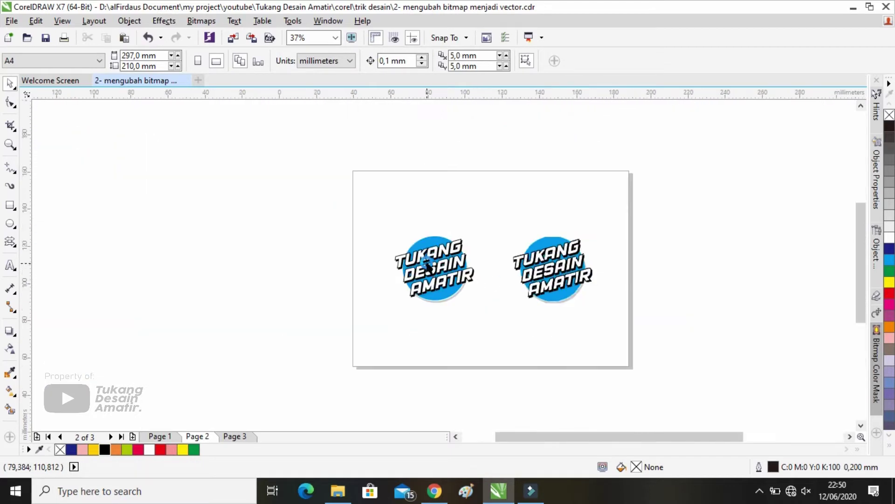
- Inspect the corners and edges of the letters U and K in the left logo up close
scroll(430, 271, "up", 4)
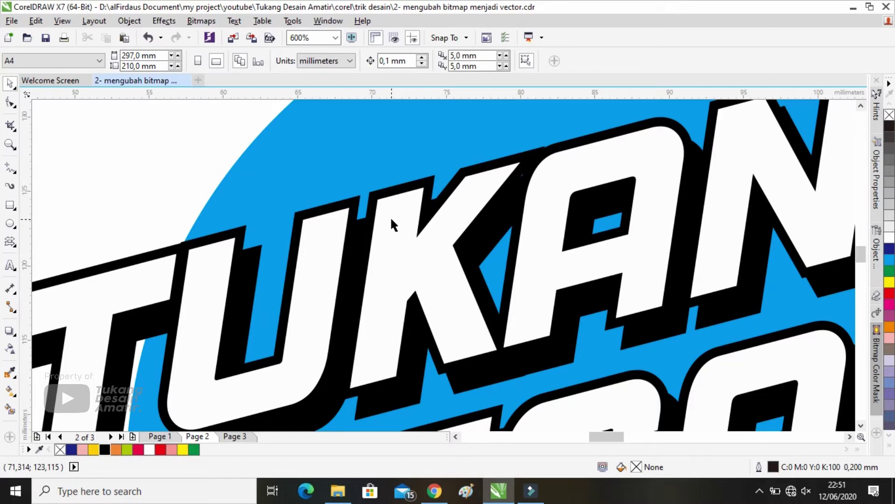
scroll(390, 201, "up", 2)
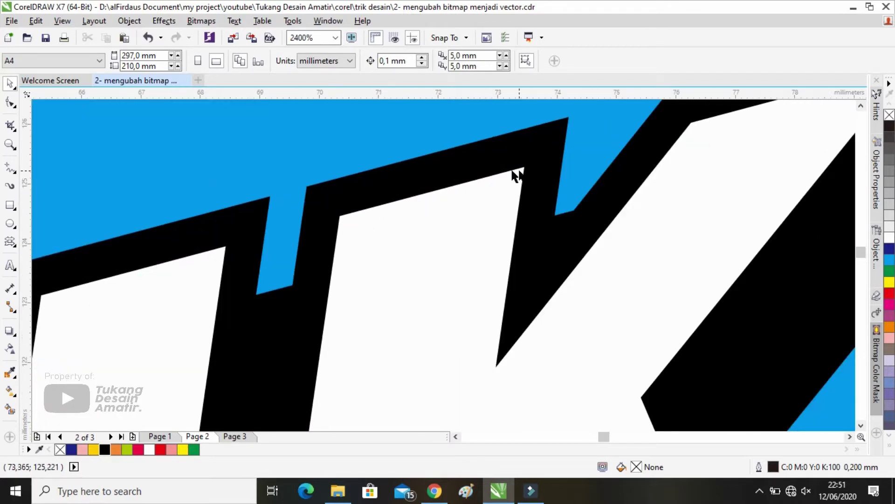
scroll(359, 214, "down", 2)
scroll(346, 212, "up", 2)
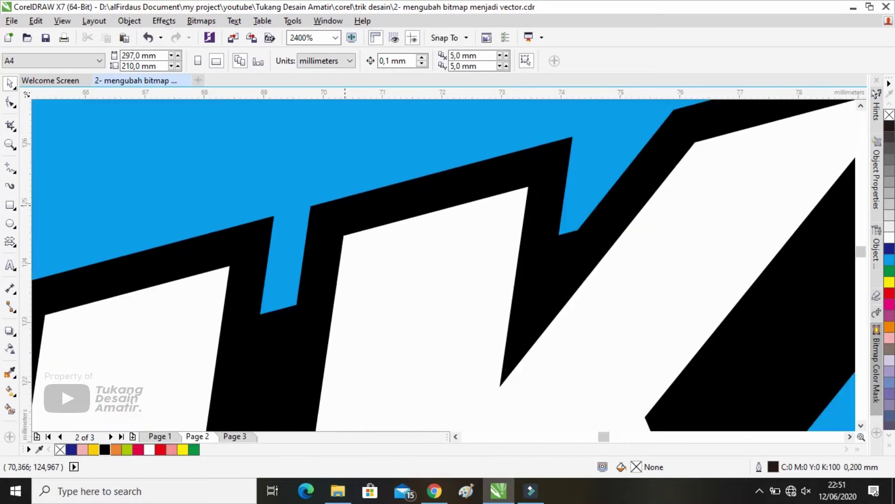
scroll(345, 212, "down", 1)
scroll(345, 212, "down", 5)
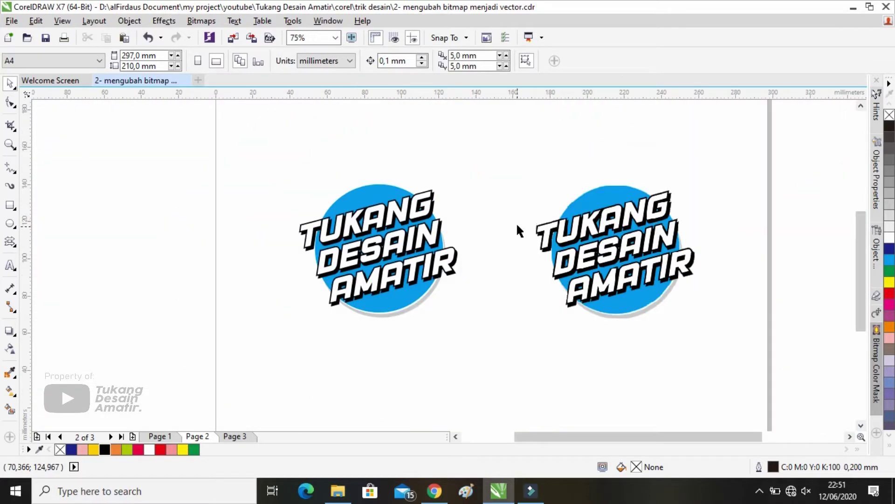
- Inspect the notch and diagonal edges of the letter N in the right logo at pixel level
left_click_drag(516, 222, 318, 234)
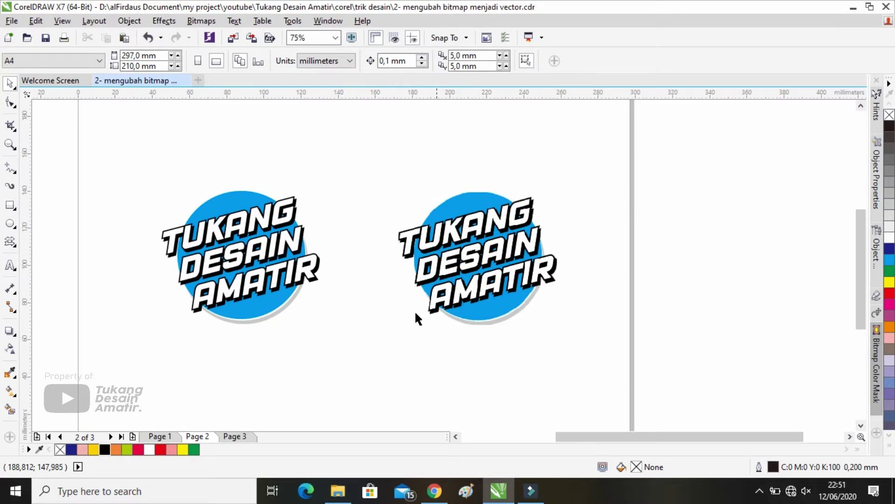
scroll(496, 208, "up", 3)
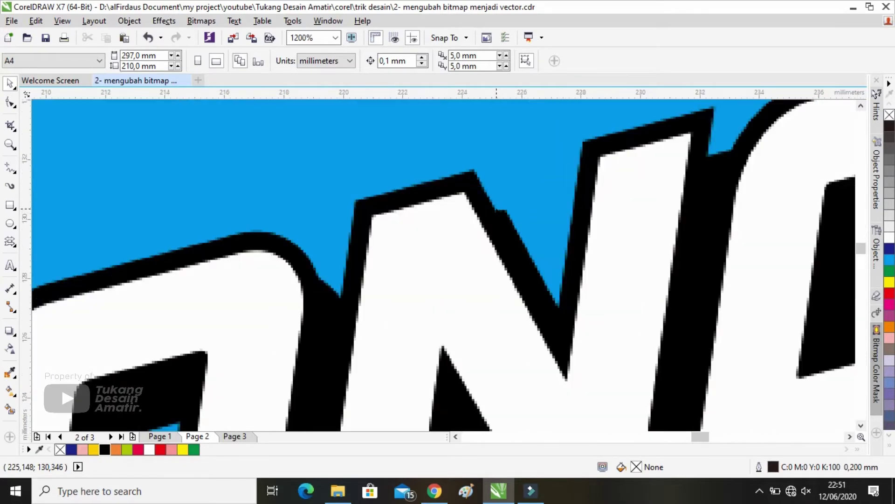
scroll(485, 188, "up", 3)
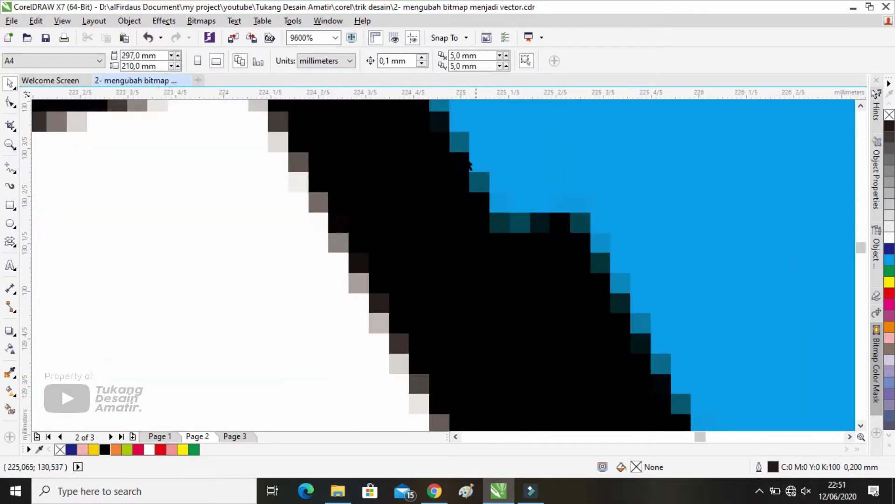
scroll(469, 164, "up", 2)
scroll(559, 286, "down", 2)
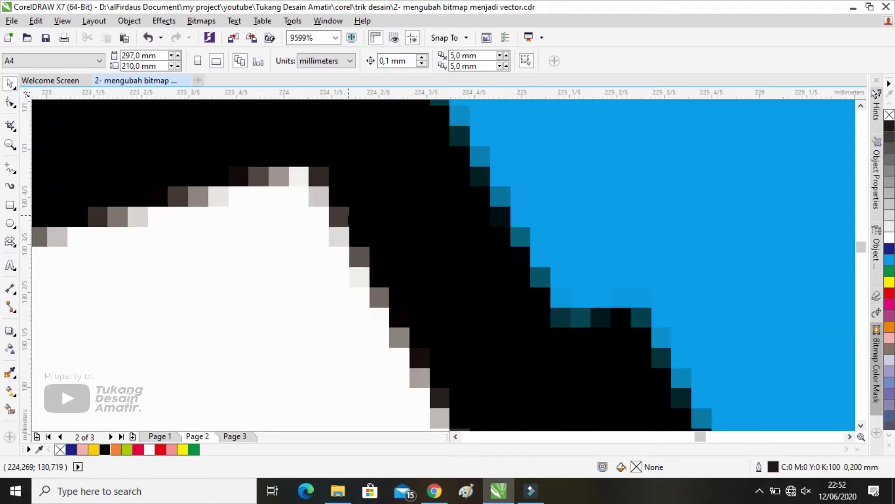
scroll(326, 196, "down", 5)
scroll(280, 259, "down", 2)
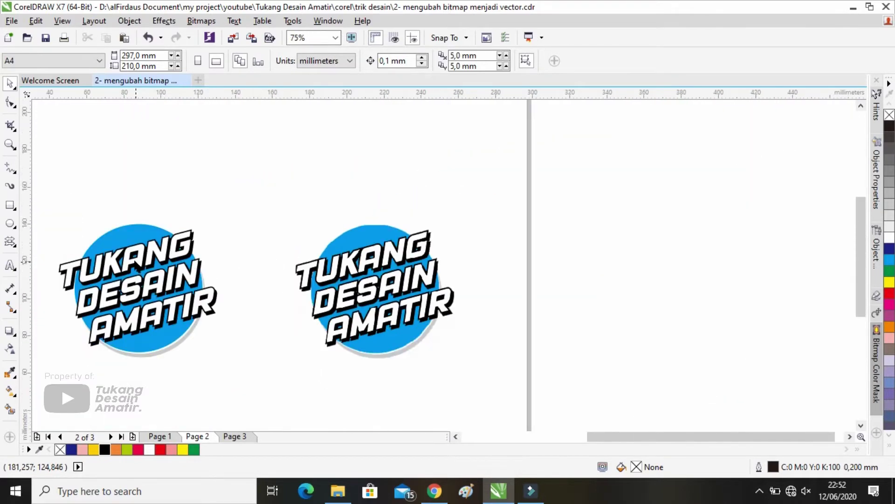
- Check the letters KANG and the circle edge in the left logo, then compare both logos side by side
scroll(394, 279, "up", 5)
scroll(394, 280, "down", 2)
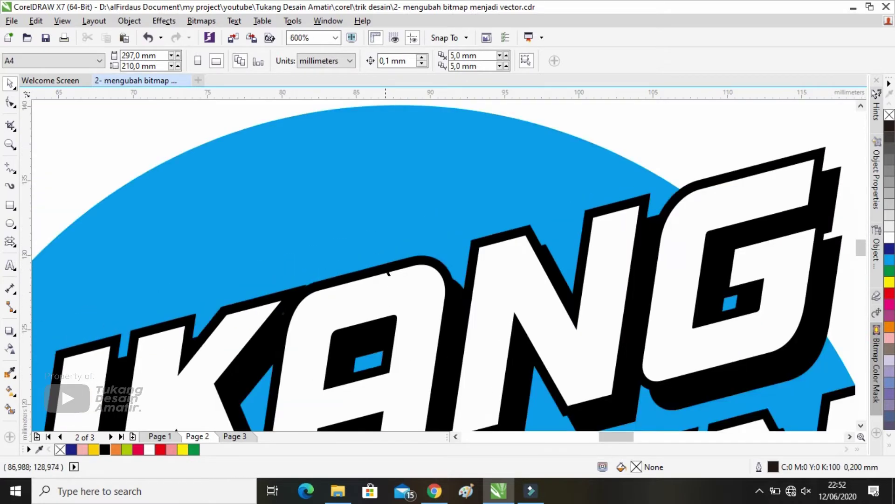
scroll(391, 229, "down", 3)
scroll(553, 331, "right", 3)
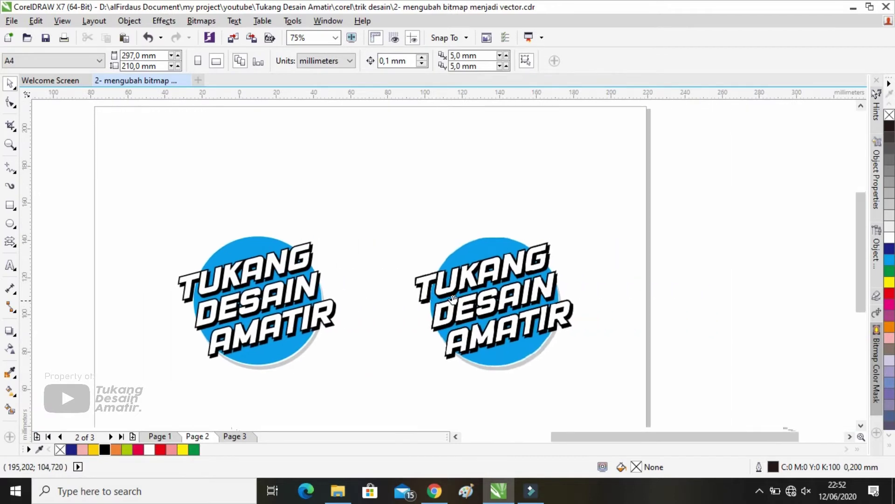
scroll(326, 287, "up", 1)
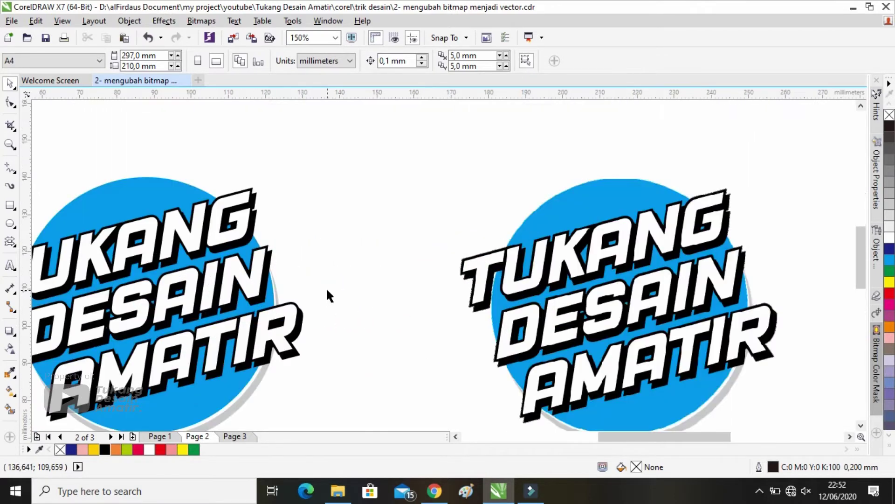
scroll(403, 287, "up", 1)
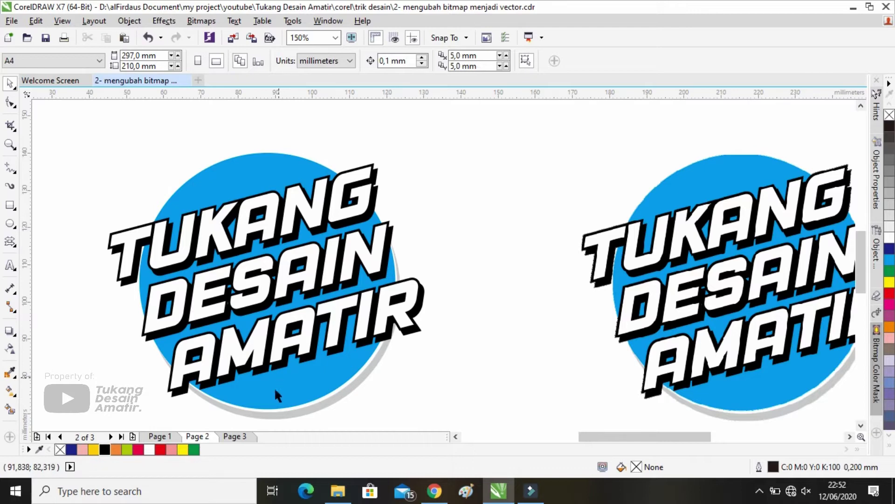
- Open page 3 and bring the monkey image on the pink background fully into view
left_click(236, 435)
scroll(378, 329, "down", 2)
scroll(354, 367, "right", 2)
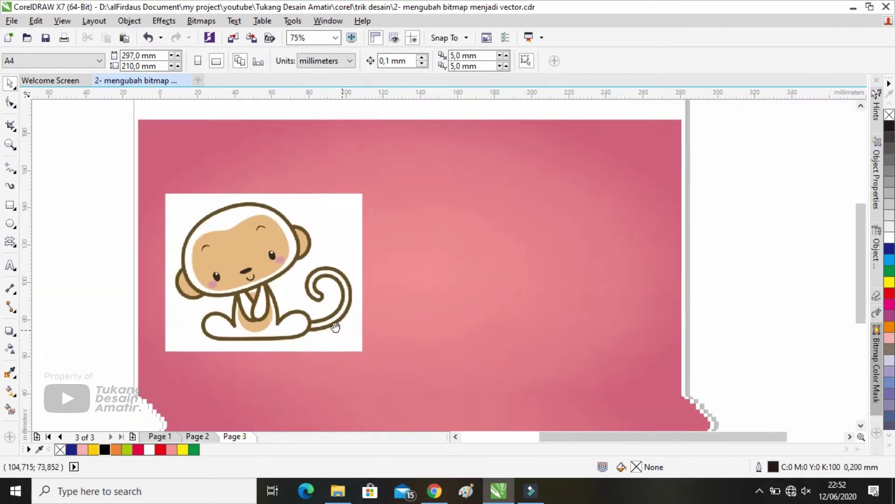
scroll(376, 359, "down", 1)
scroll(370, 350, "right", 1)
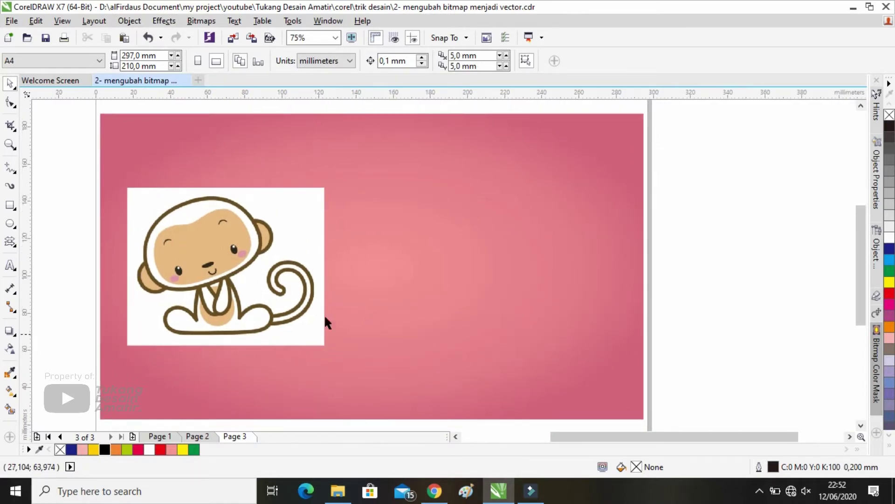
- Inspect the upper-left head outline of the monkey bitmap at pixel level
scroll(157, 217, "up", 8)
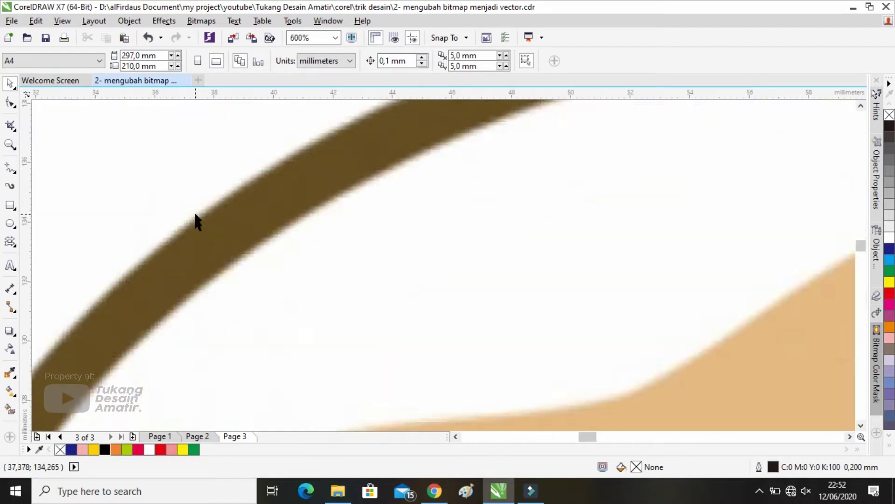
scroll(195, 225, "up", 2)
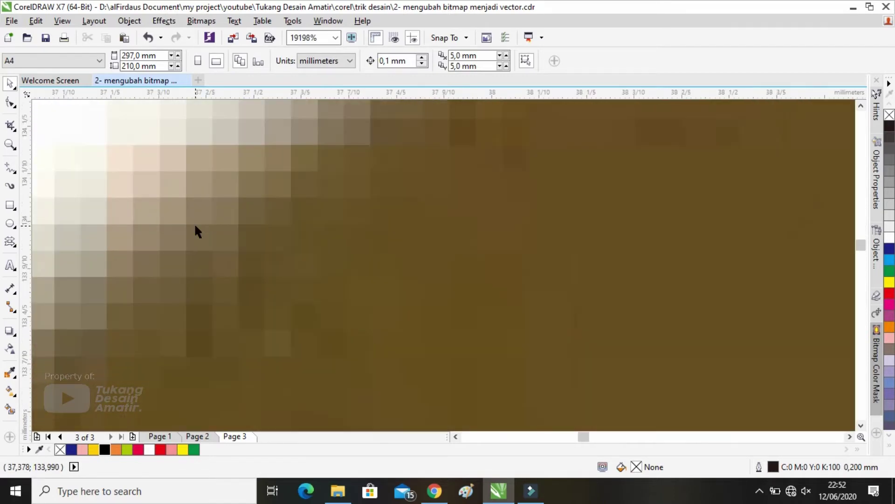
scroll(194, 223, "up", 1)
scroll(194, 223, "down", 2)
scroll(194, 223, "down", 9)
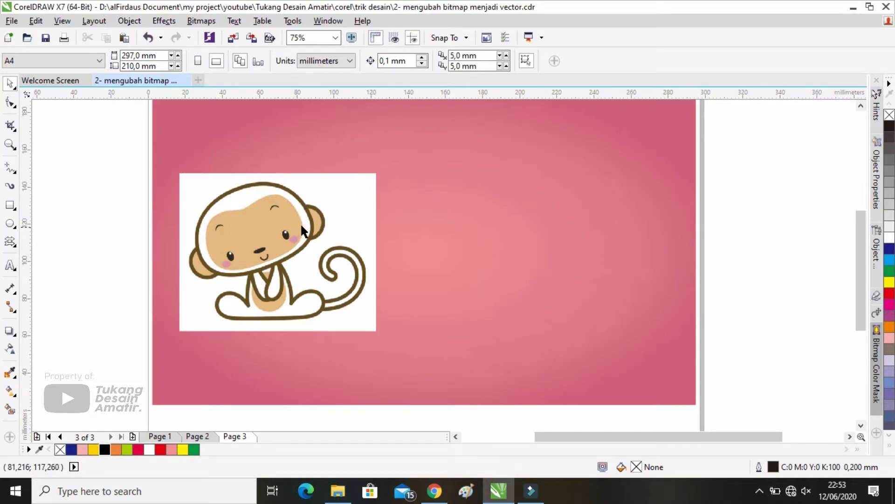
- Examine the monkey bitmap's head outline near the ear on its tail side, and look over the whole image
scroll(300, 223, "up", 4)
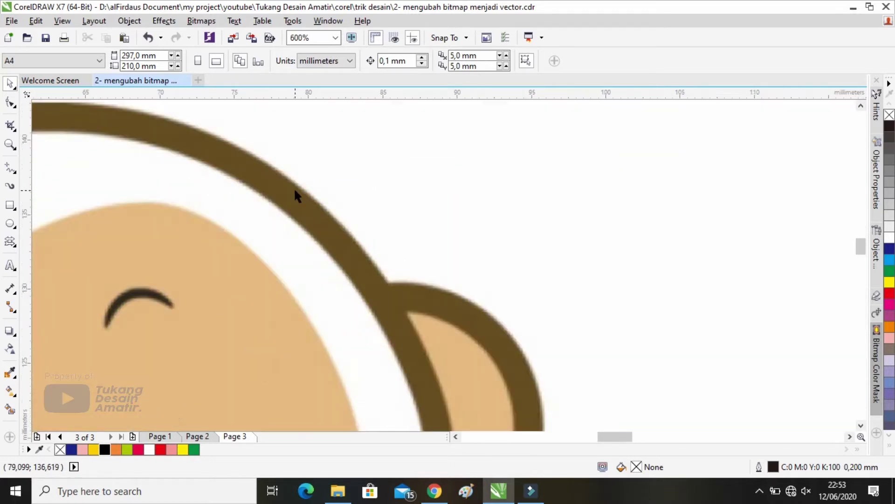
scroll(295, 191, "up", 1)
scroll(295, 182, "up", 2)
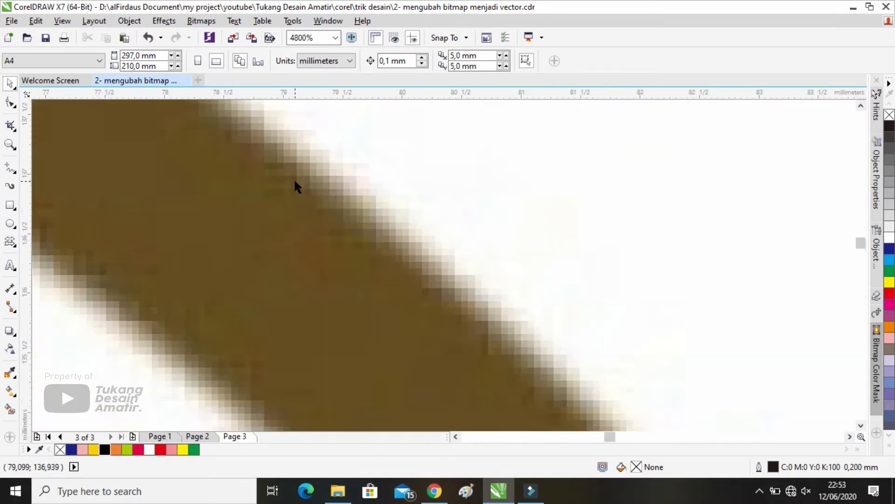
scroll(294, 184, "down", 5)
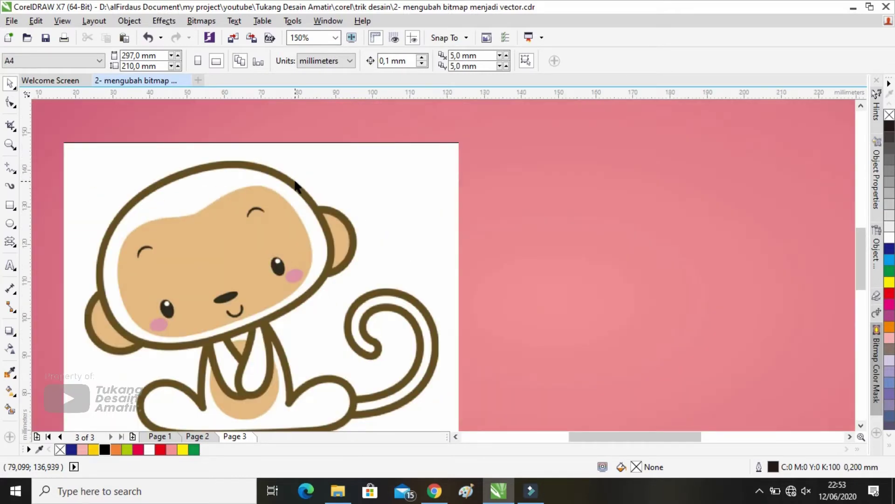
scroll(295, 184, "down", 1)
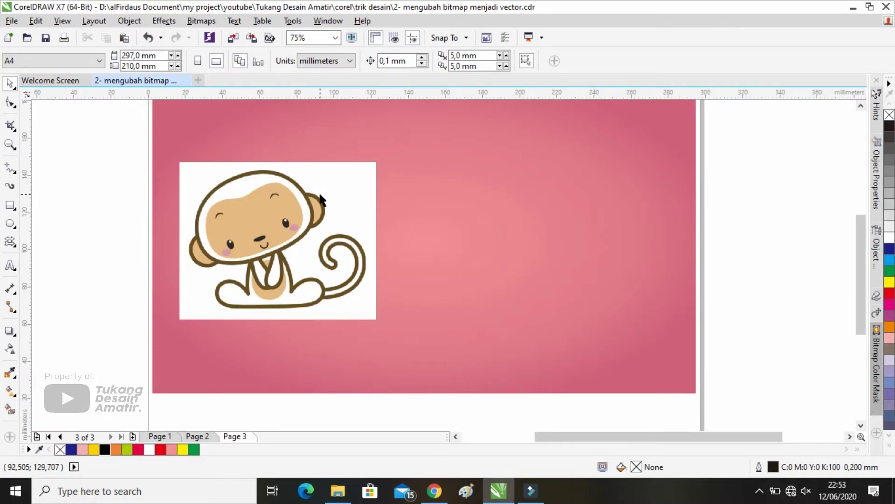
scroll(322, 198, "up", 1)
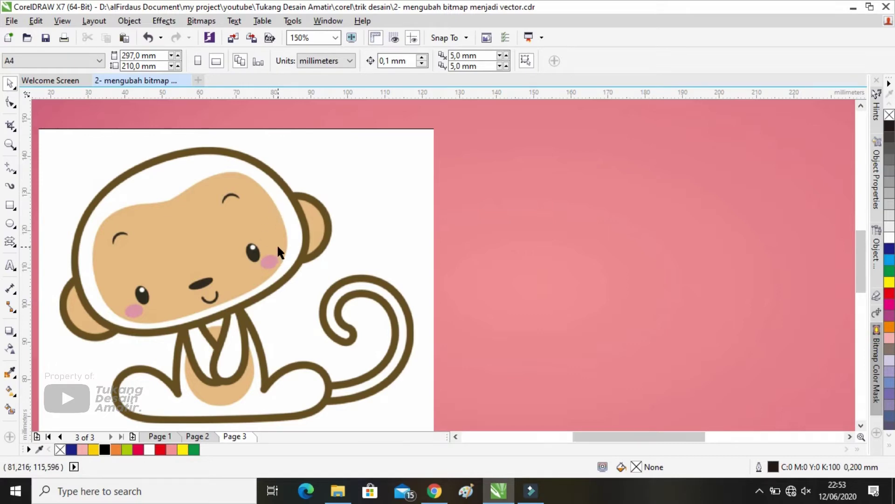
scroll(271, 240, "down", 2)
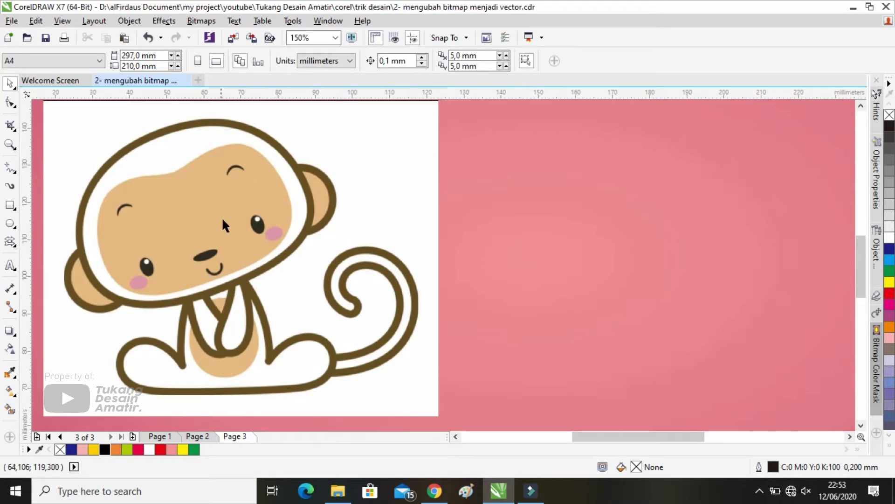
scroll(222, 216, "down", 2)
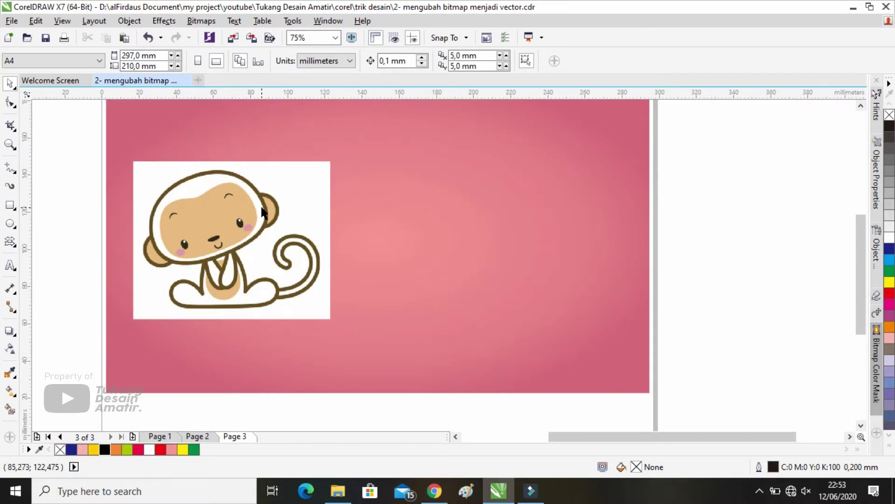
- Quick Trace the monkey bitmap at its original size and move the traced group beside the original, to about X 206 mm
left_click(236, 227)
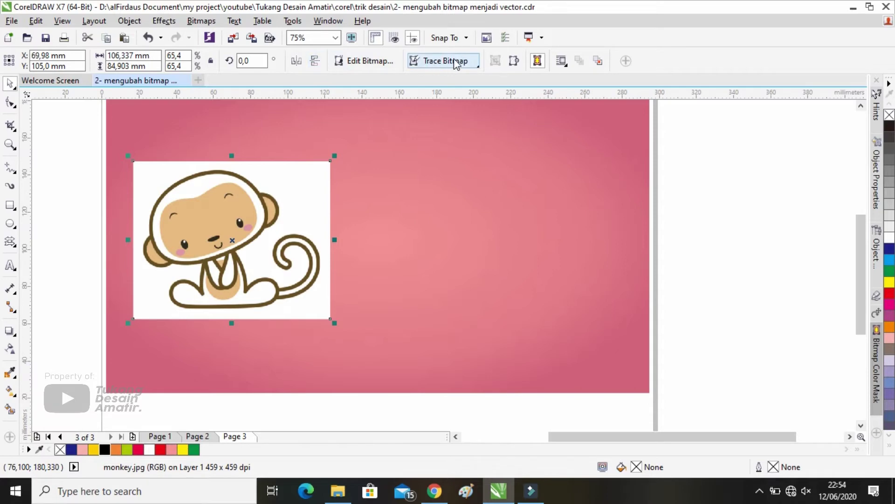
left_click(478, 66)
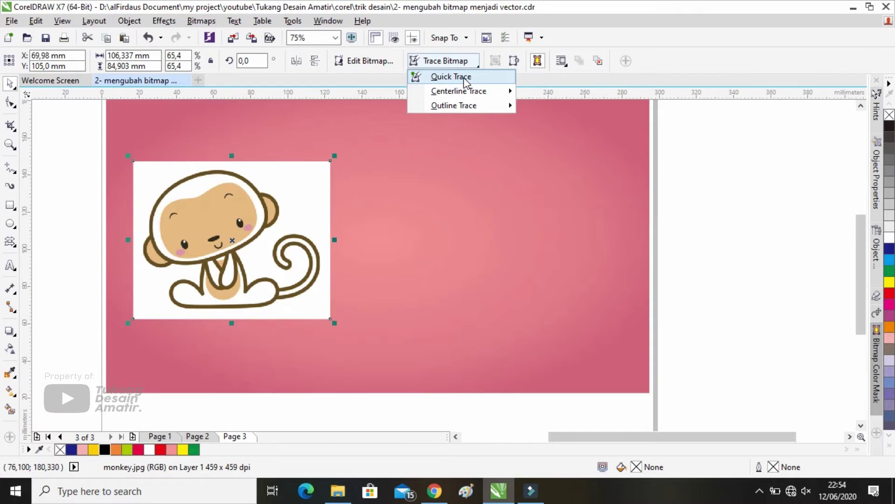
left_click(465, 79)
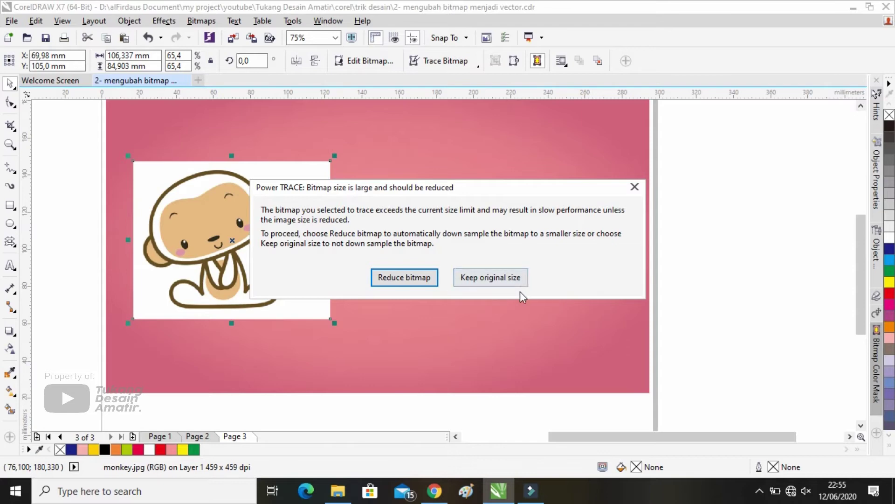
left_click(480, 278)
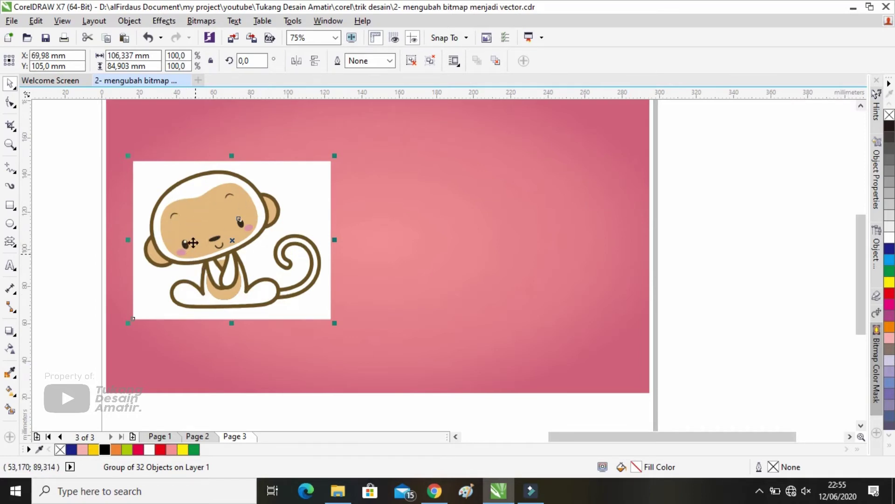
mouse_move(192, 241)
left_mouse_down()
mouse_move(434, 228)
mouse_move(444, 236)
left_mouse_up()
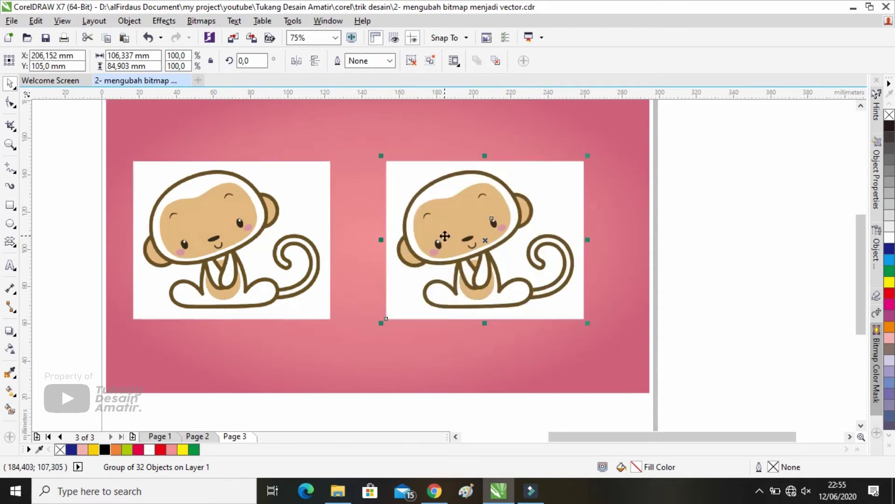
left_click(408, 158)
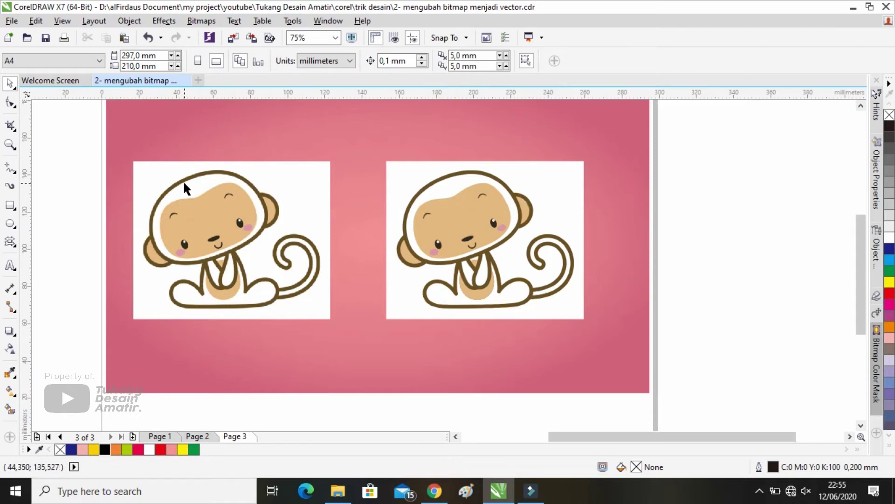
- Compare the head outline of the original monkey bitmap with that of the traced copy up close
scroll(183, 180, "up", 7)
scroll(184, 180, "down", 3)
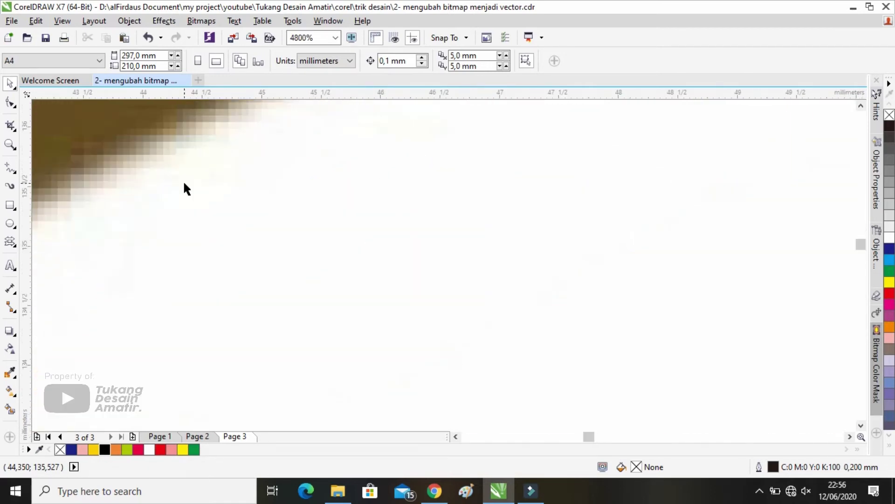
scroll(183, 181, "down", 5)
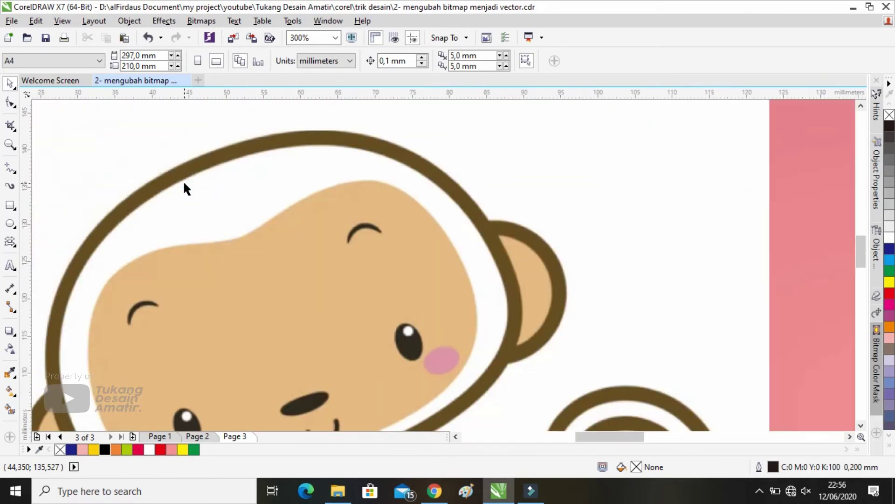
scroll(464, 182, "up", 4)
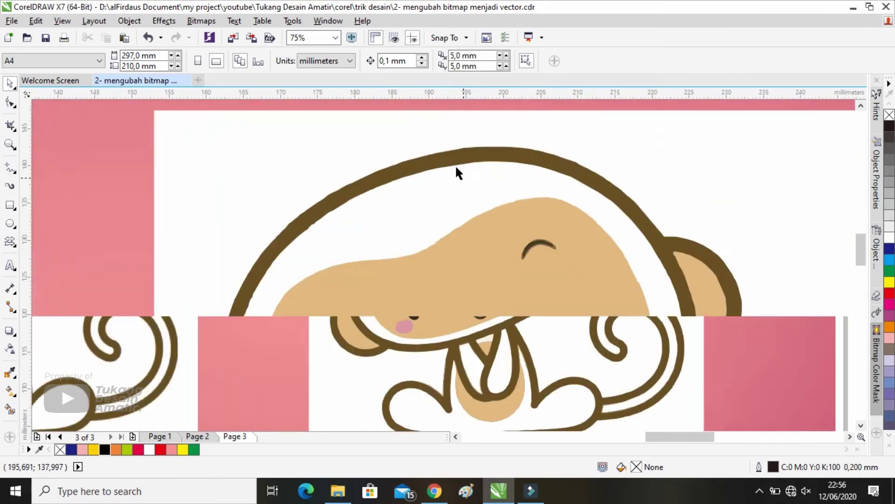
scroll(455, 168, "up", 5)
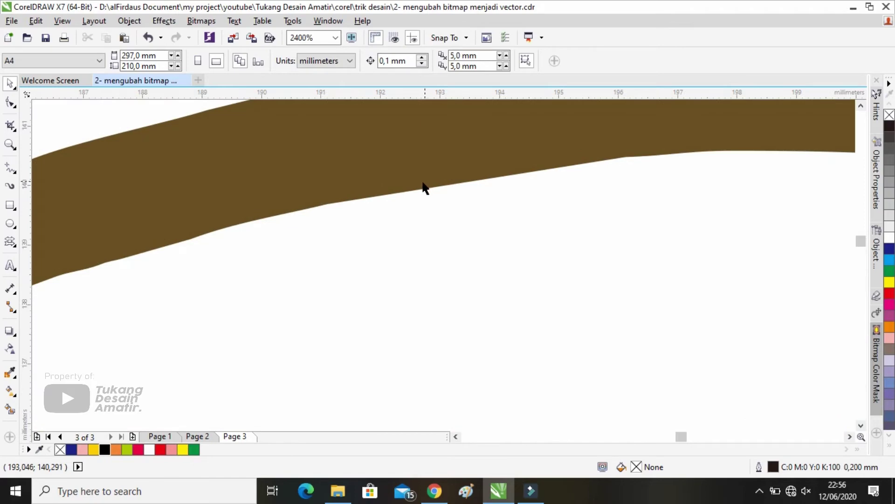
scroll(422, 186, "up", 3)
scroll(411, 209, "down", 10)
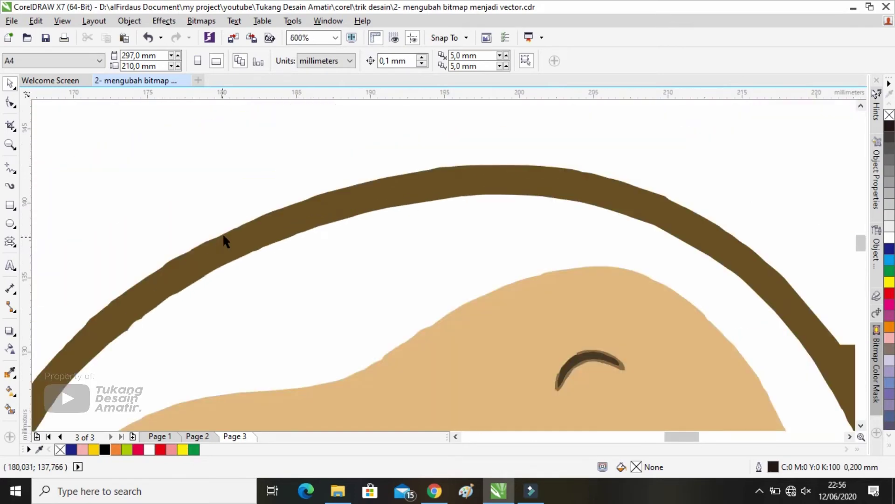
- Examine the inner and outer edges of the traced monkey's upper-left head outline for smoothness
scroll(238, 229, "up", 5)
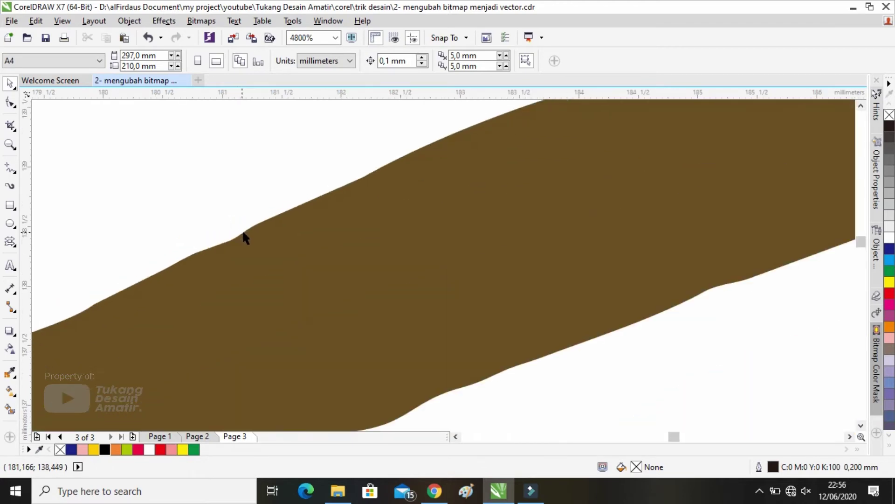
scroll(363, 178, "down", 3)
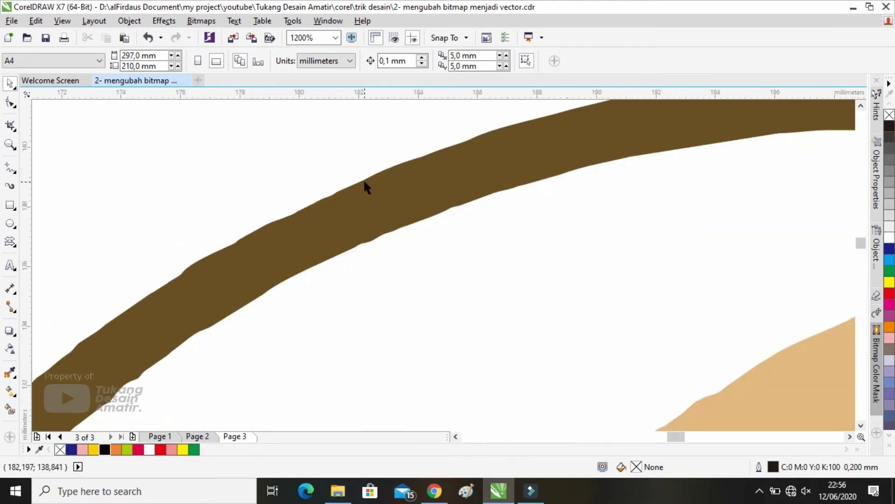
scroll(360, 200, "down", 2)
scroll(322, 224, "up", 3)
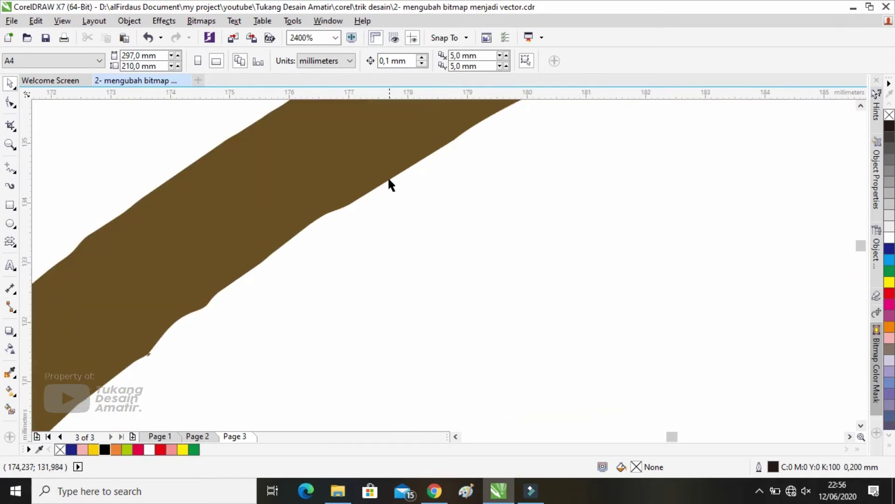
scroll(318, 221, "down", 2)
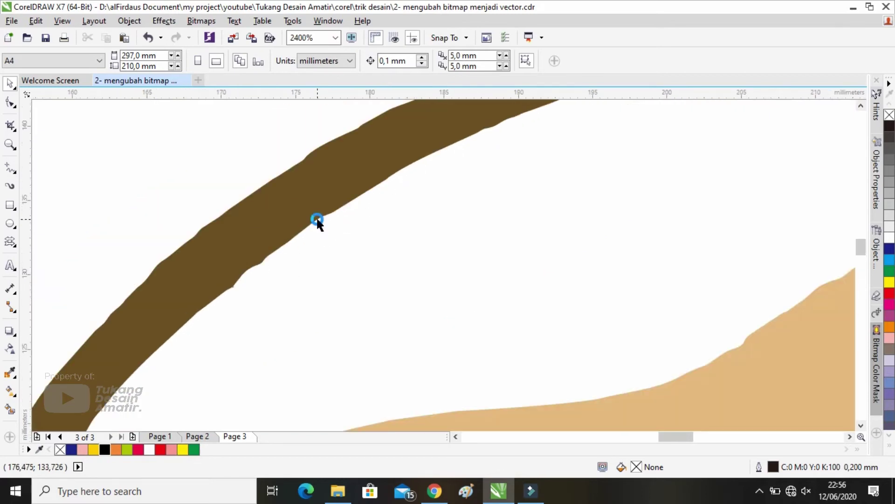
scroll(318, 221, "down", 4)
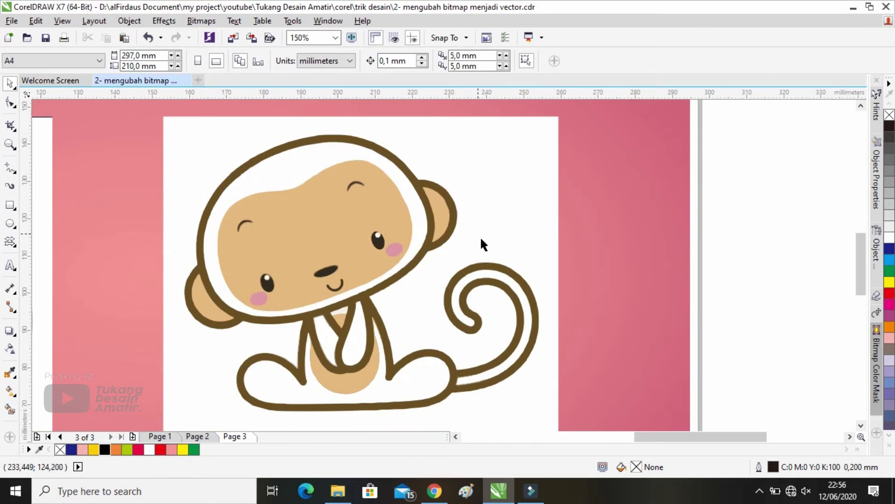
- Ungroup the traced monkey and delete its white background rectangle
left_click(488, 198)
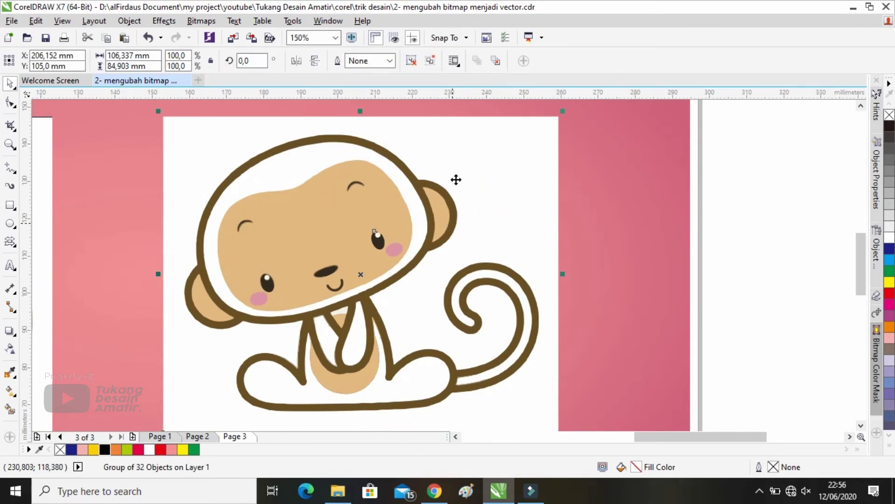
left_click(432, 63)
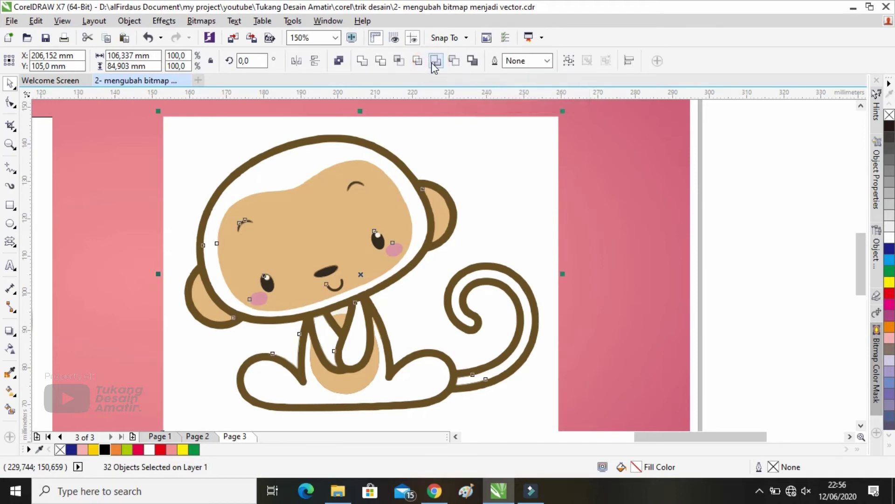
left_click(504, 153)
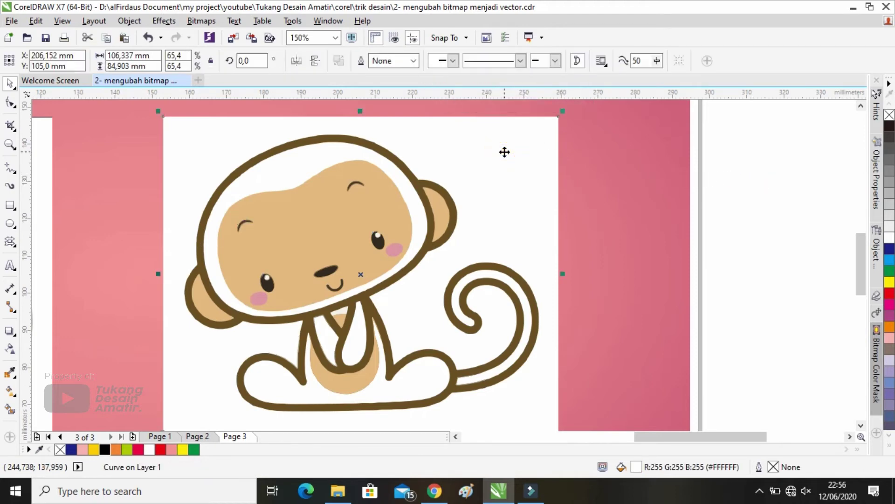
key("Delete")
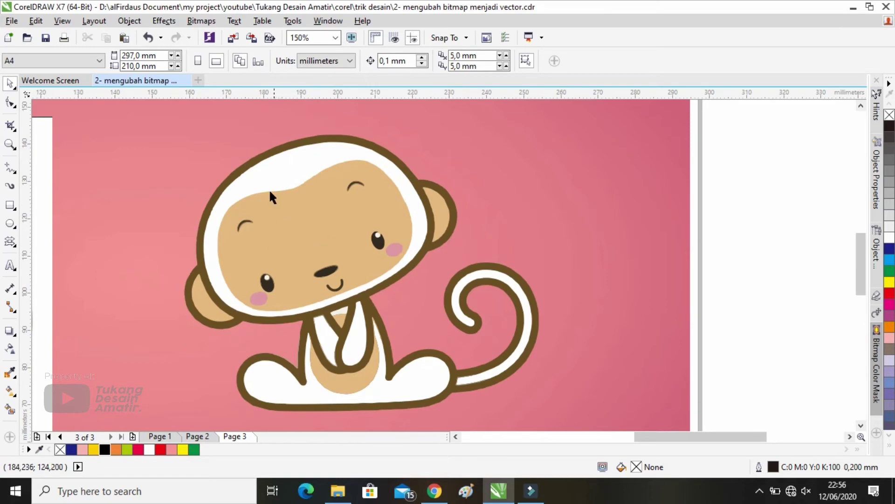
- Try to reshape the upper-left edge of the traced monkey's tan face patch by moving one of its nodes outward
left_click(259, 195)
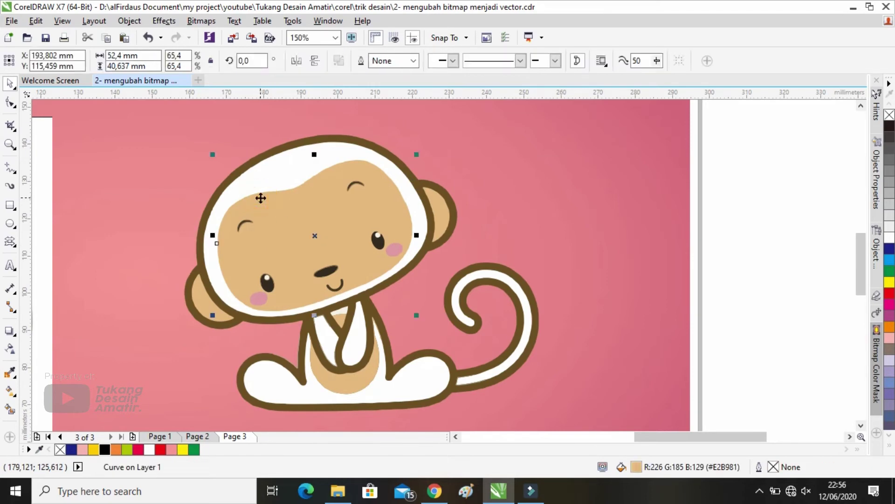
scroll(261, 198, "up", 4)
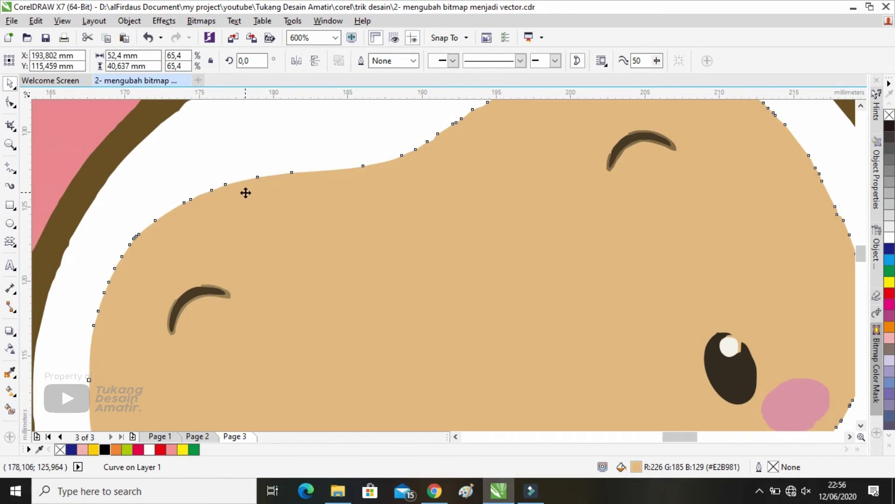
key("F10")
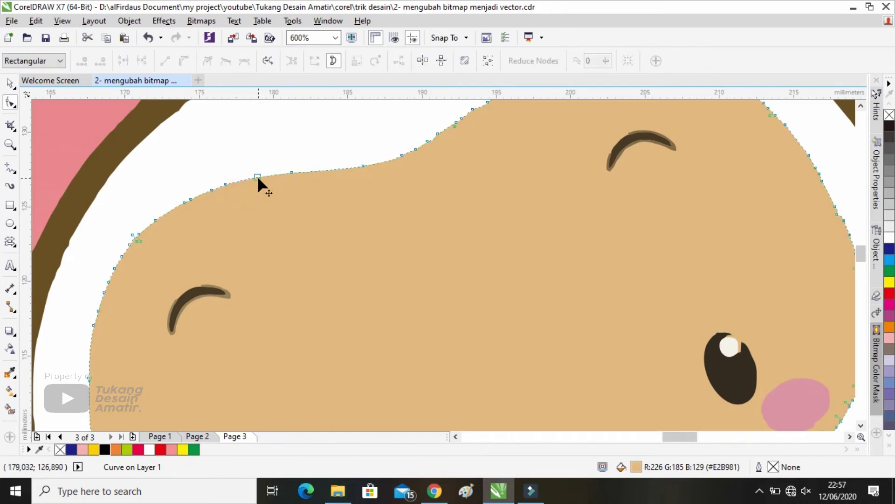
left_click(257, 176)
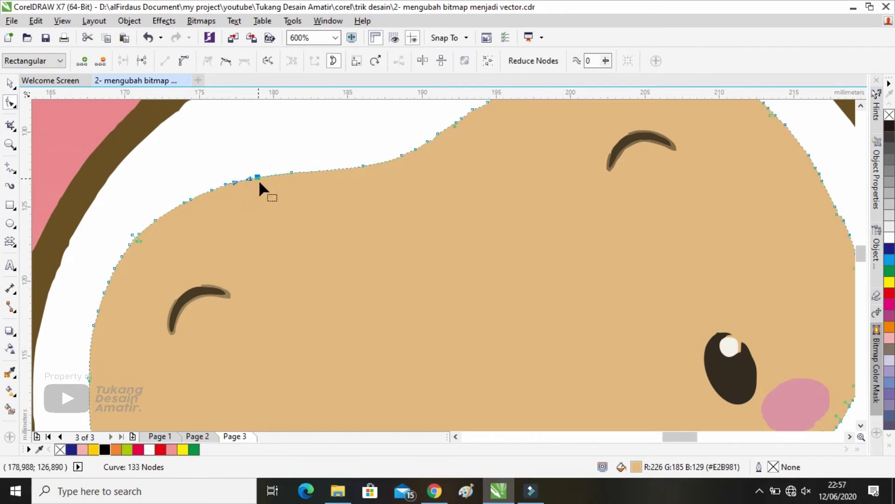
scroll(260, 175, "up", 1)
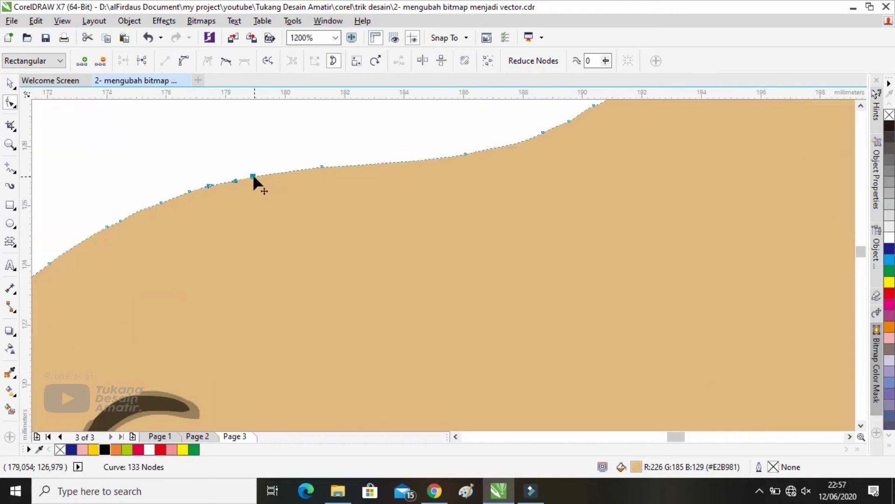
scroll(252, 174, "down", 1)
left_click_drag(252, 174, 301, 153)
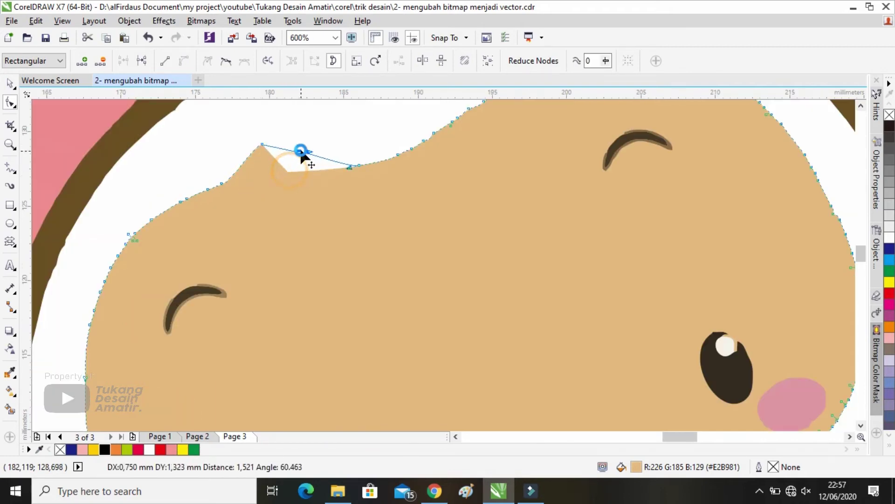
left_click(326, 213)
scroll(397, 246, "down", 2)
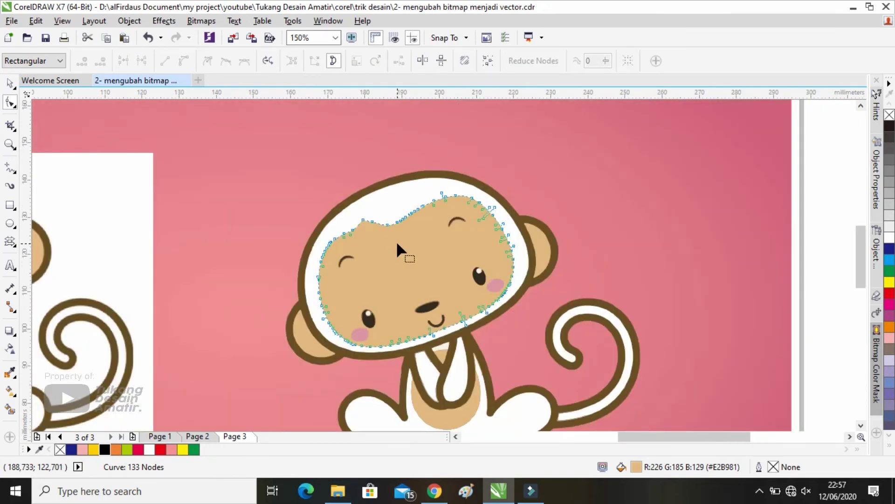
- Undo the last node move on the face patch, leave node editing and deselect the patch
key("ctrl+z")
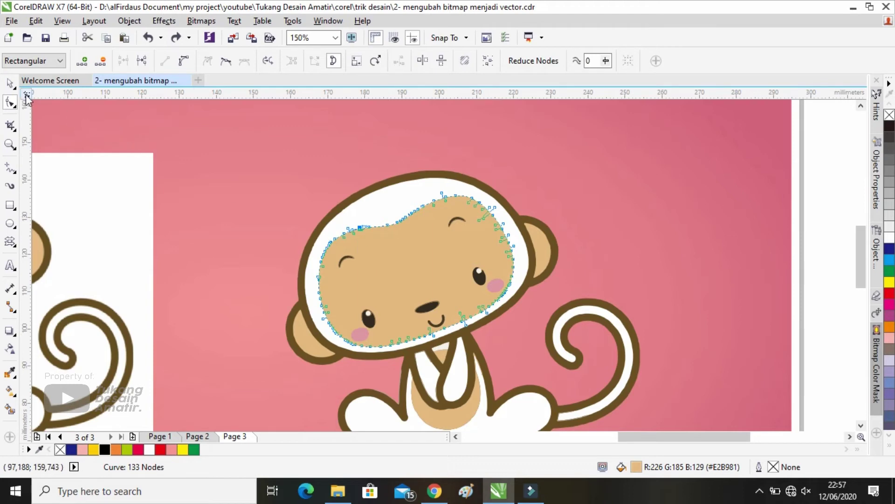
left_click(10, 83)
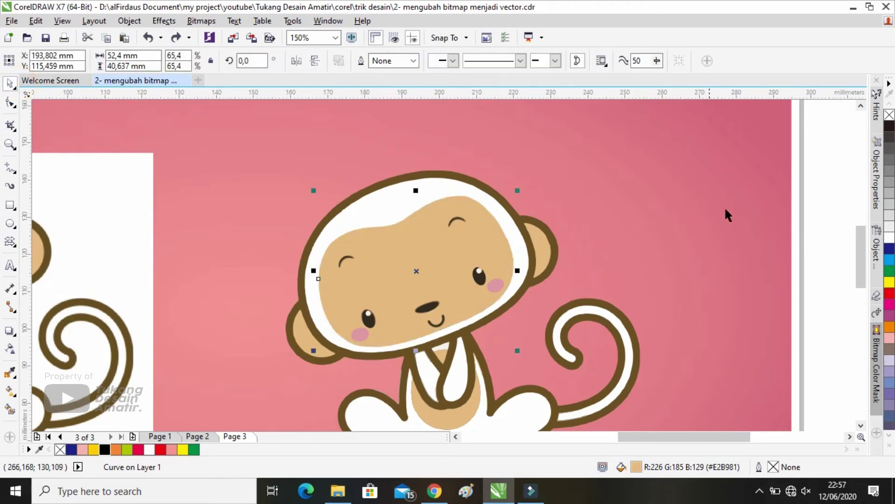
left_click(806, 176)
- Compare the traced monkey with the original bitmap, both as a whole and up close around the face and head outline
scroll(441, 243, "up", 2)
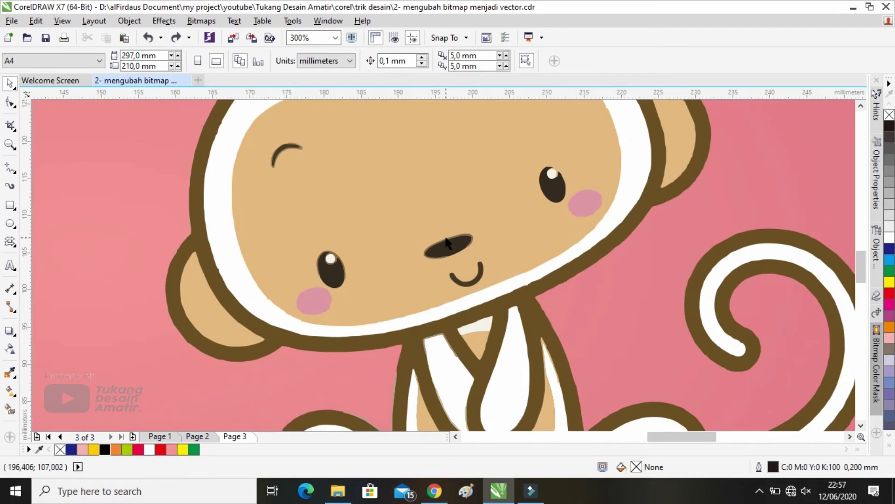
scroll(441, 242, "down", 2)
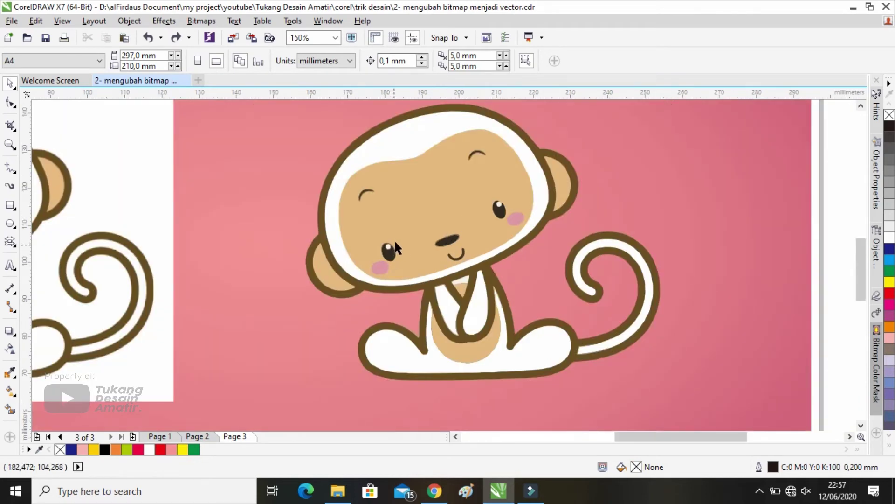
left_click_drag(416, 200, 465, 232)
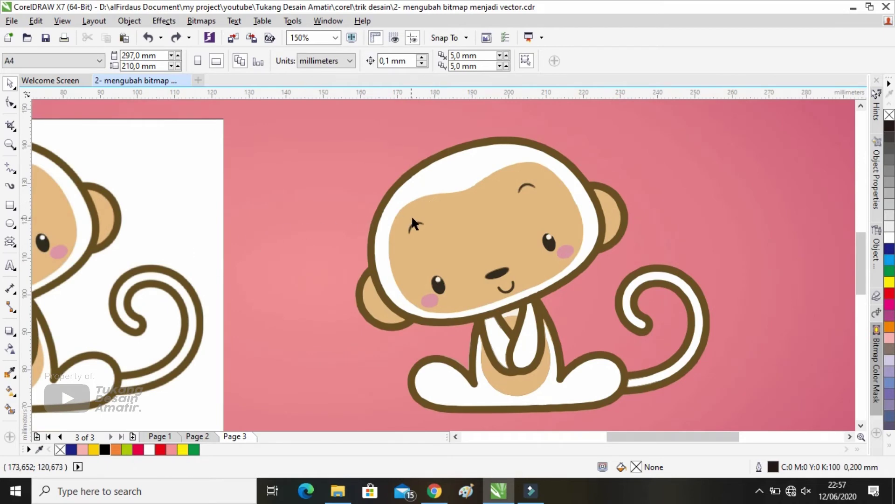
left_click_drag(370, 275, 466, 256)
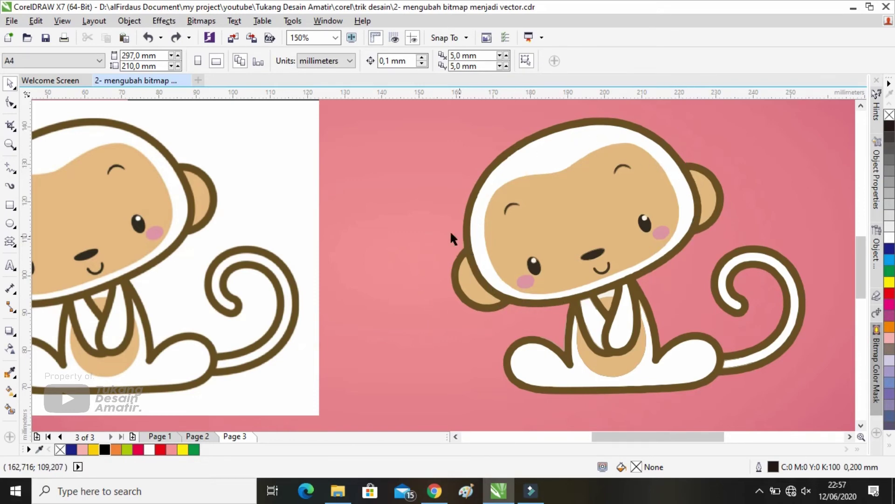
left_click_drag(343, 266, 427, 248)
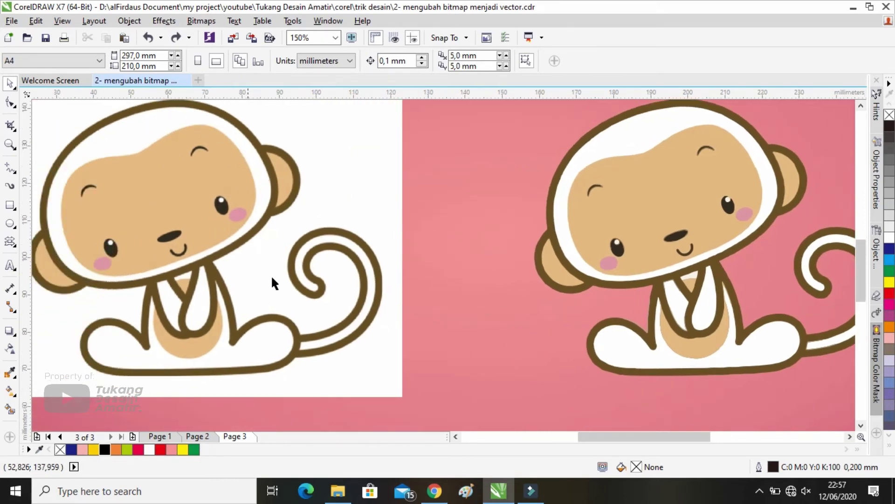
left_click_drag(274, 282, 451, 291)
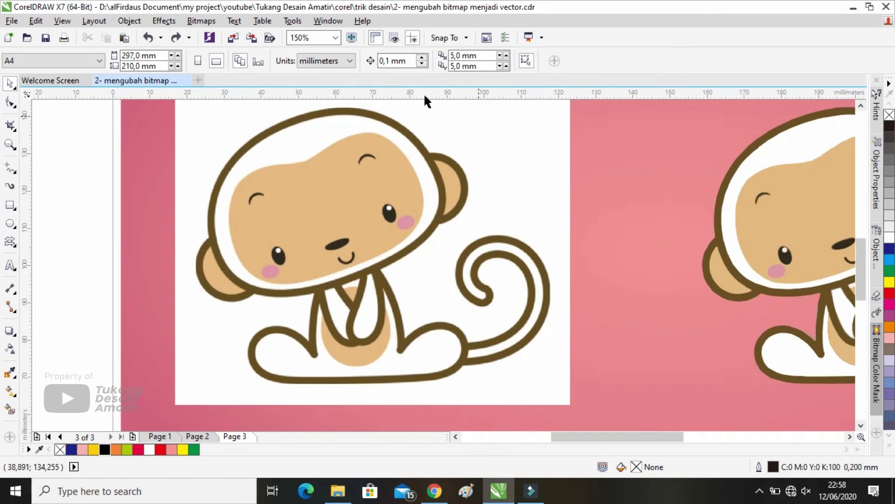
scroll(219, 194, "up", 4)
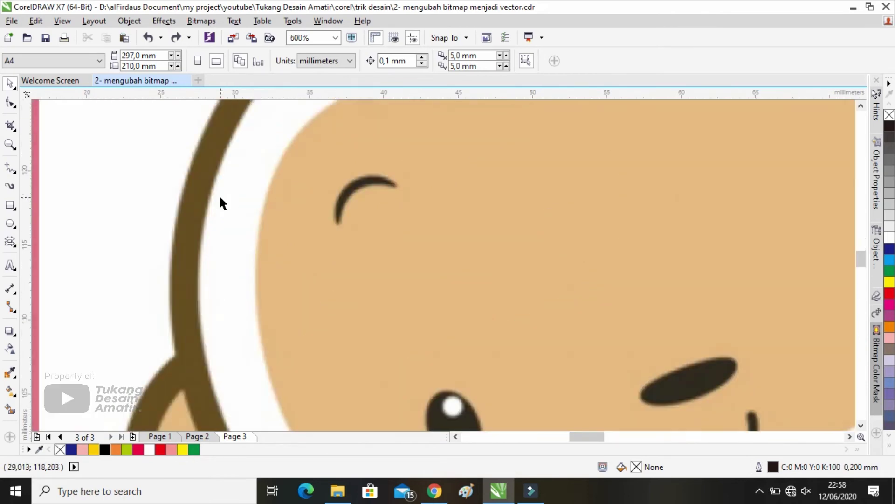
scroll(206, 183, "down", 3)
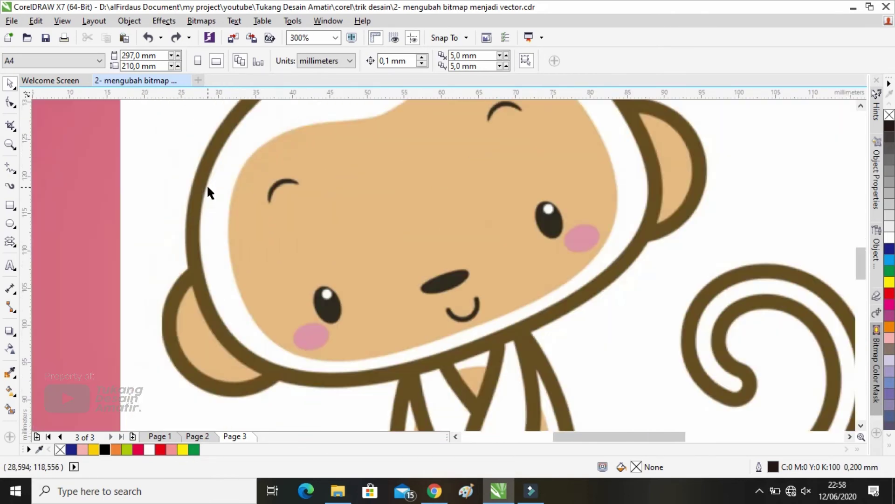
scroll(483, 161, "up", 2)
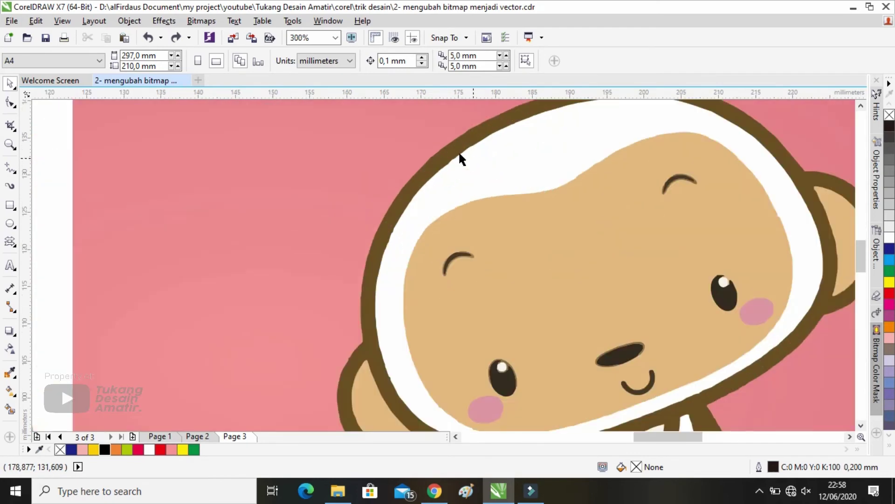
scroll(421, 183, "down", 2)
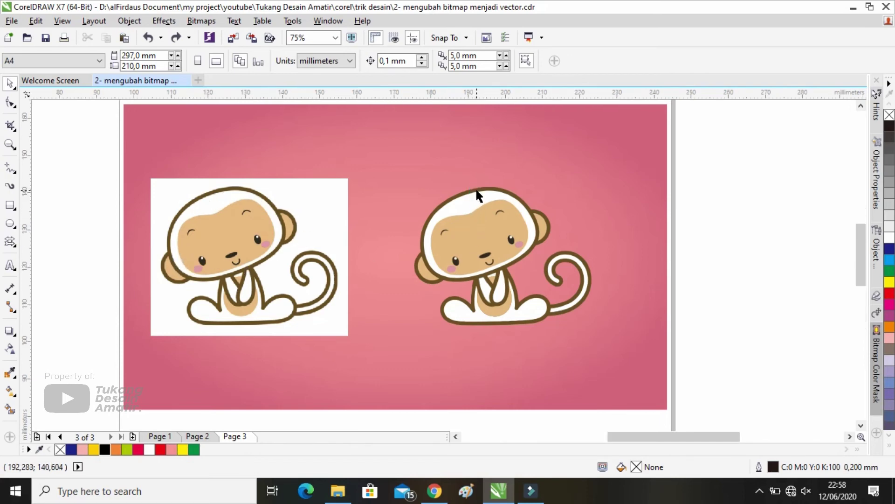
- Delete the excess nodes along the outer upper-left edge of the traced monkey's brown head outline
scroll(476, 192, "up", 2)
scroll(472, 200, "up", 1)
scroll(362, 236, "up", 1)
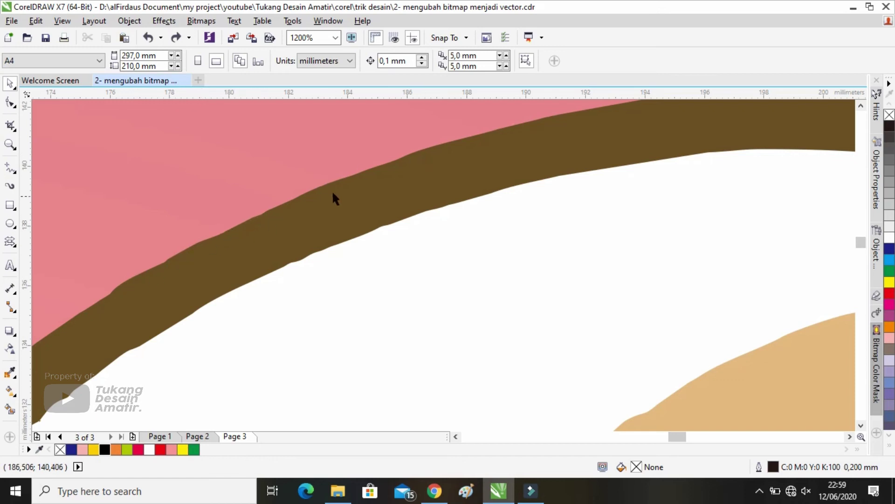
double_click(190, 266)
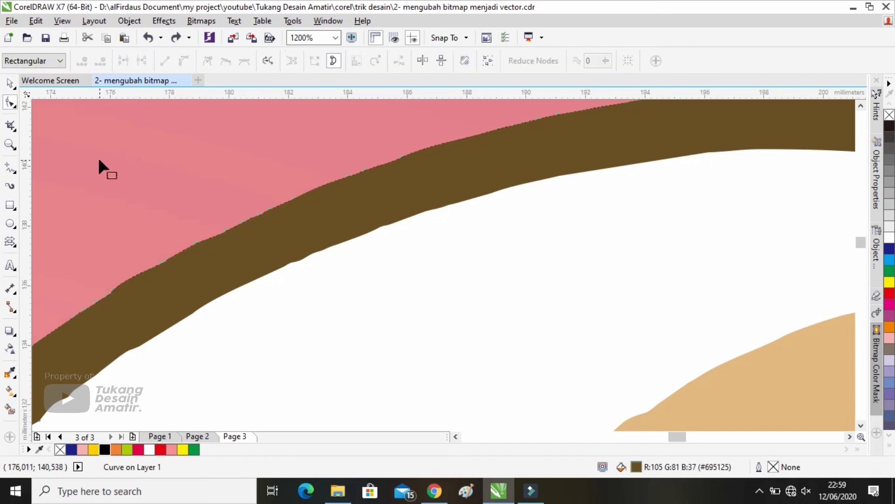
left_click_drag(87, 150, 335, 301)
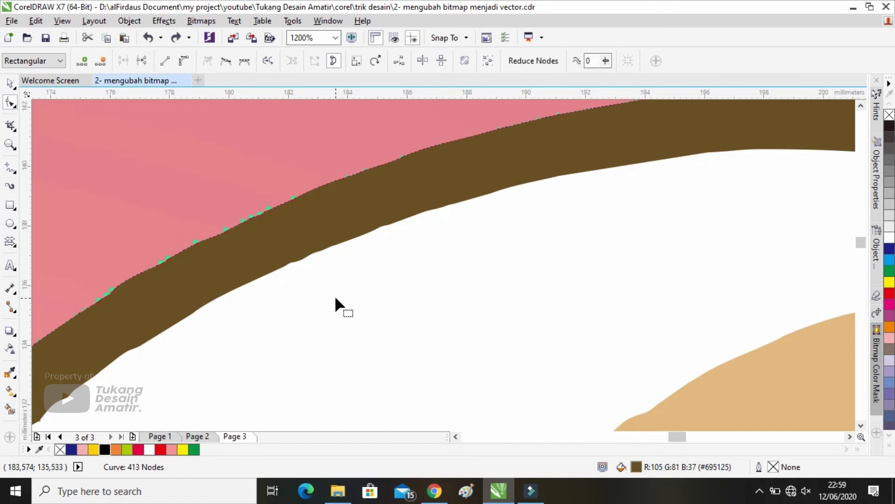
left_click(328, 283)
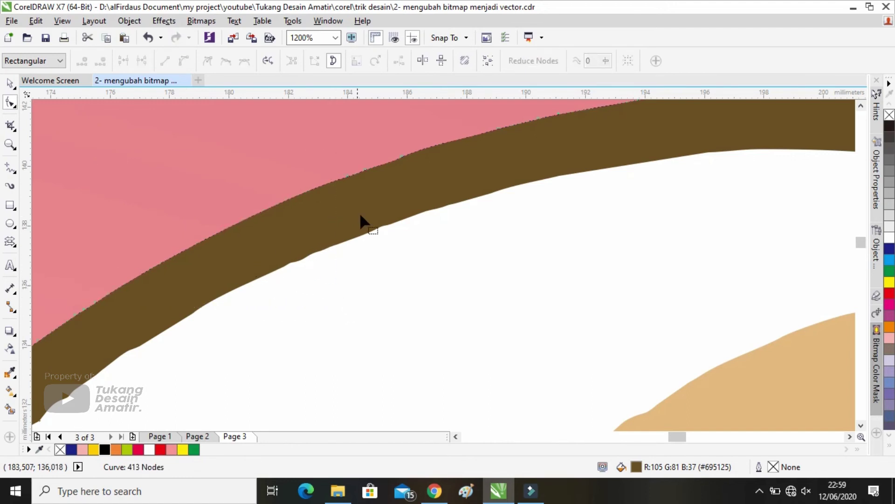
- Delete the excess nodes on the adjoining stretch of the outer head edge, towards the top of the head
scroll(288, 278, "up", 3)
scroll(288, 278, "right", 3)
left_click_drag(219, 182, 502, 298)
key("Delete")
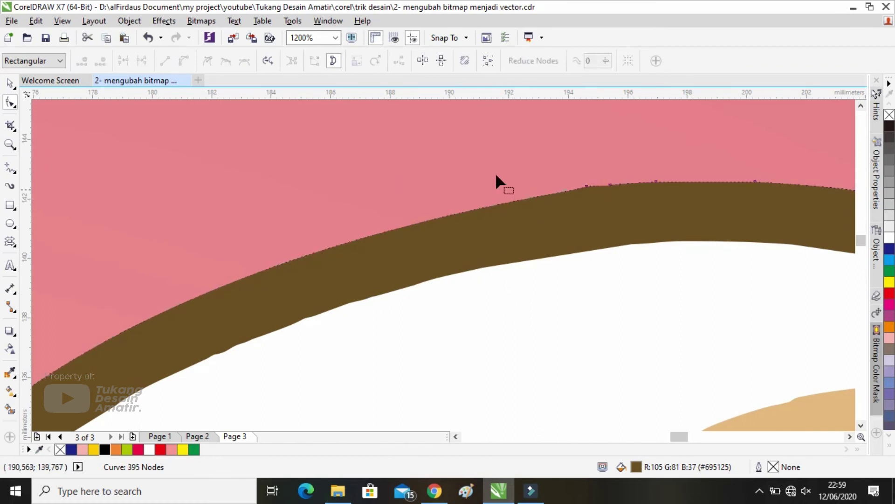
- Delete the bumpy nodes at the top of the head's outer edge and bend the remaining segment slightly inward
left_click_drag(461, 149, 768, 216)
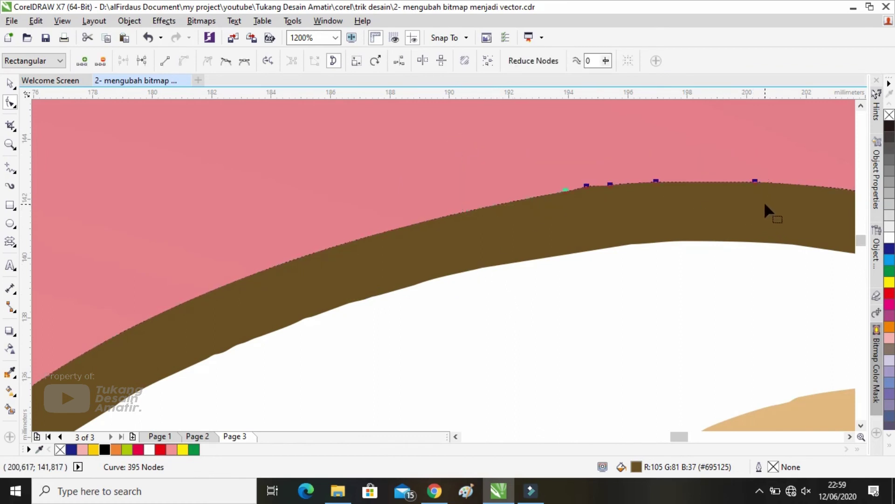
key("Delete")
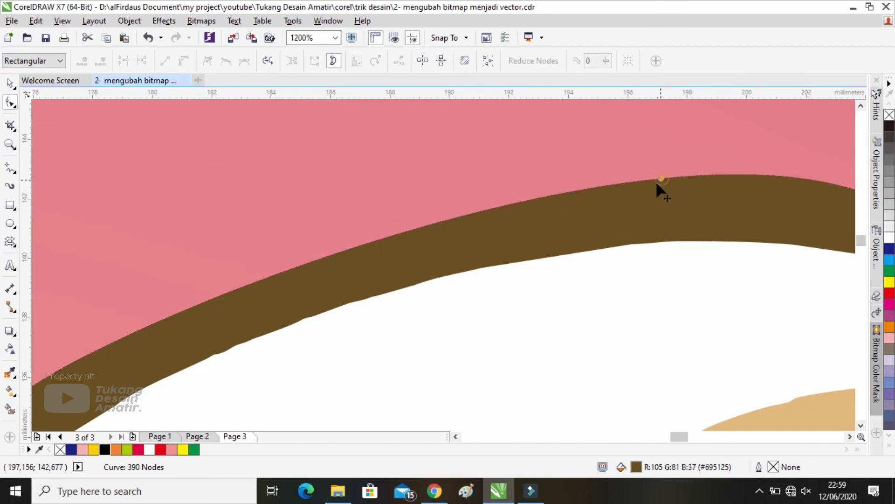
left_click_drag(657, 184, 648, 187)
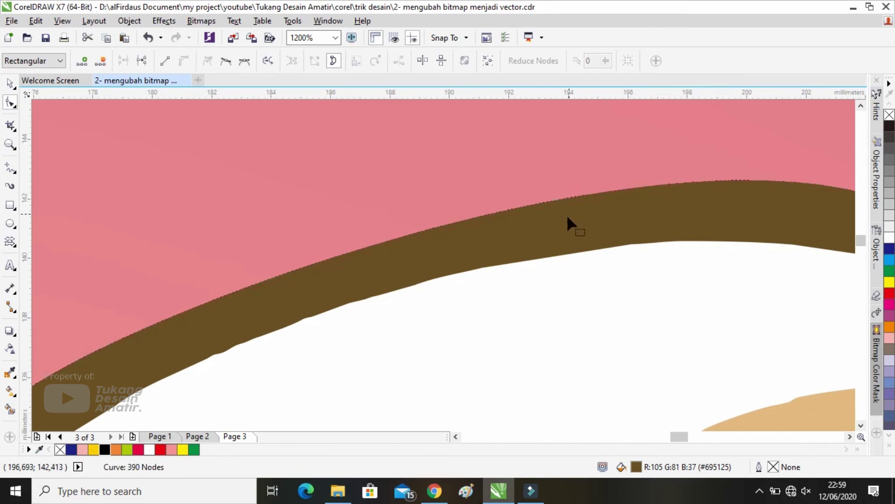
- Pull the long upper-left segment of the head's outer edge very slightly outward to refine its arc
scroll(568, 217, "down", 2)
scroll(601, 221, "up", 1)
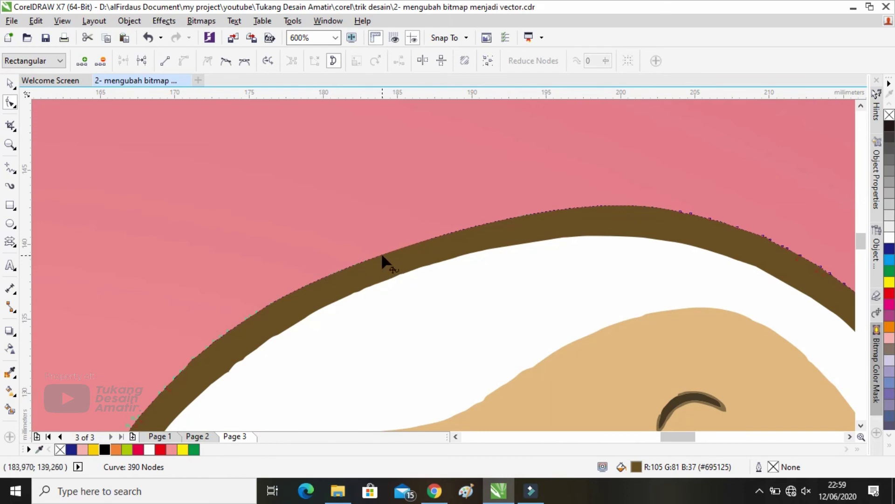
left_click_drag(381, 252, 382, 251)
scroll(438, 260, "down", 1)
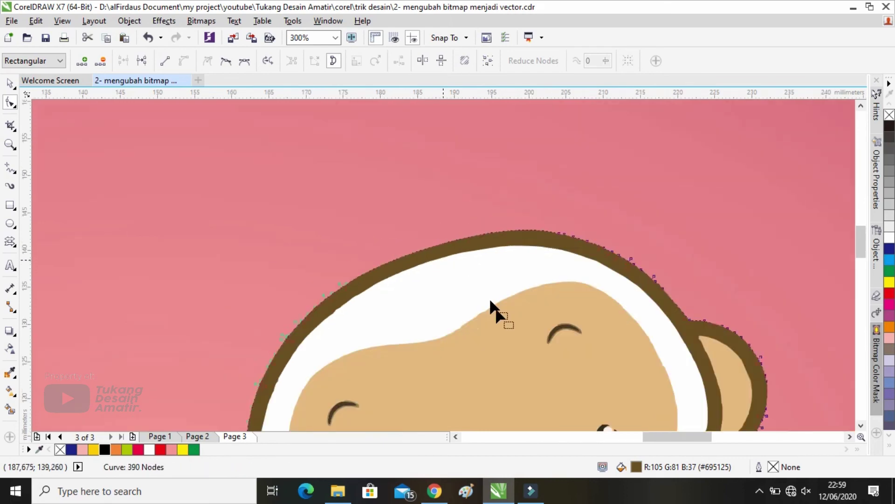
- Examine the rest of the head's outer edge, from the right ear down to the lower-right side, for bumps
left_click_drag(496, 309, 486, 235)
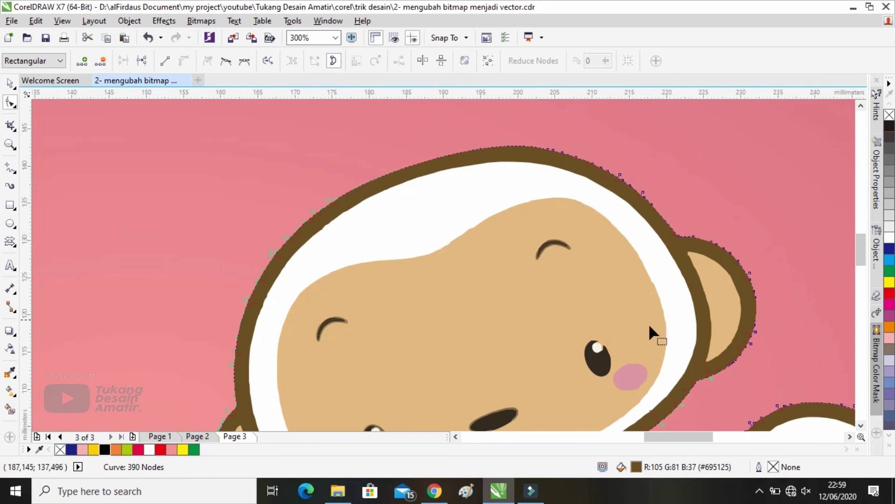
scroll(642, 323, "up", 1)
scroll(605, 213, "down", 1)
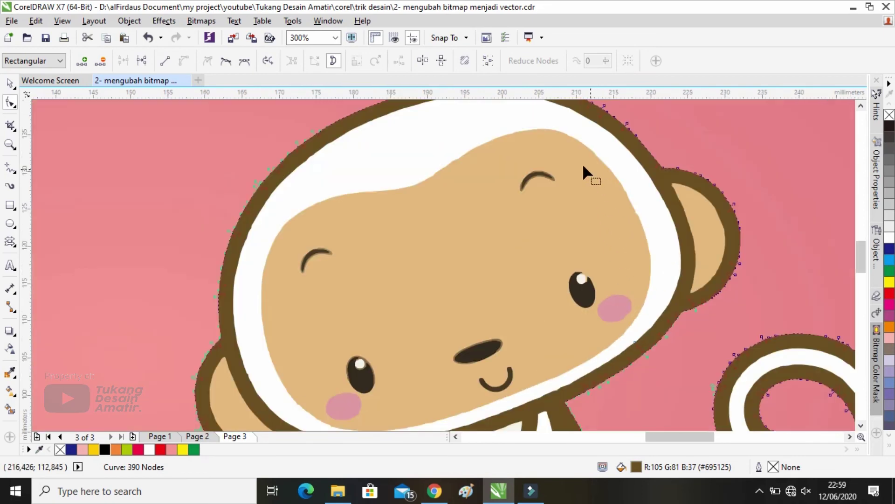
scroll(583, 163, "down", 1)
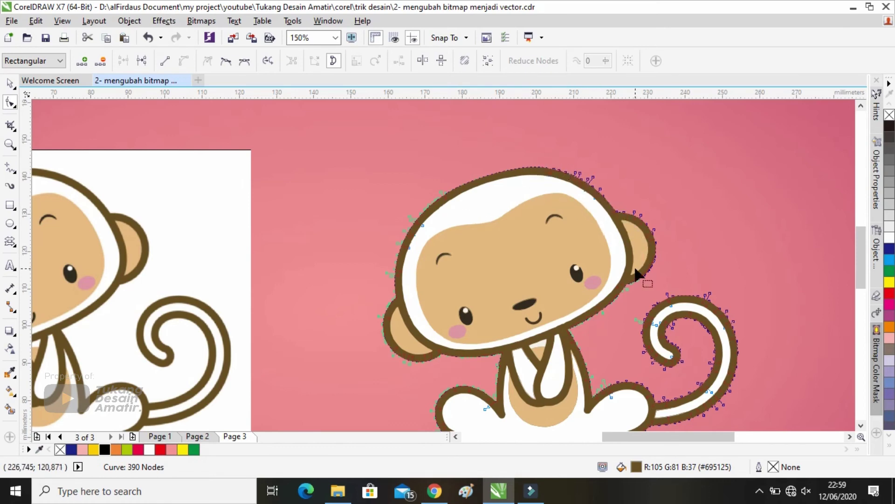
scroll(606, 308, "up", 2)
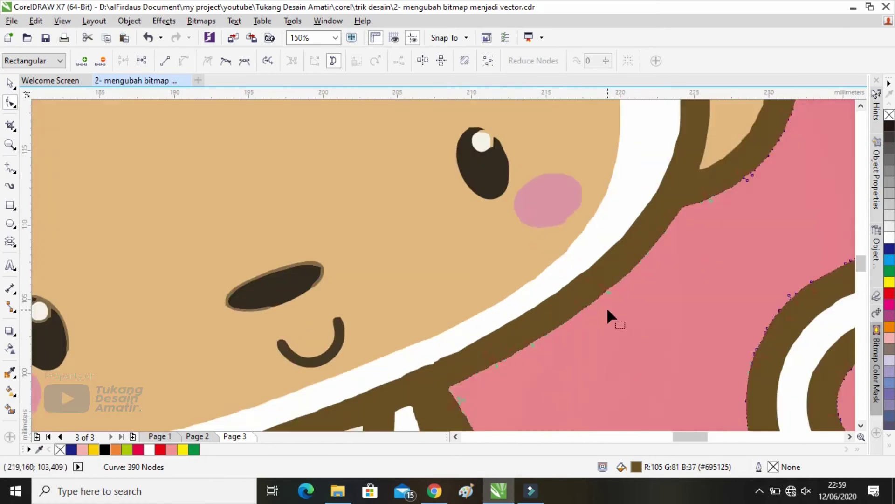
scroll(607, 306, "up", 1)
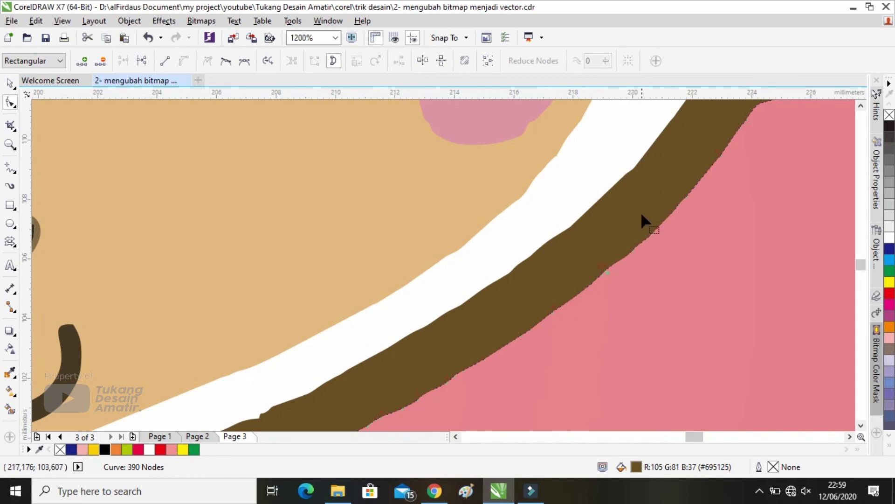
scroll(525, 343, "down", 1)
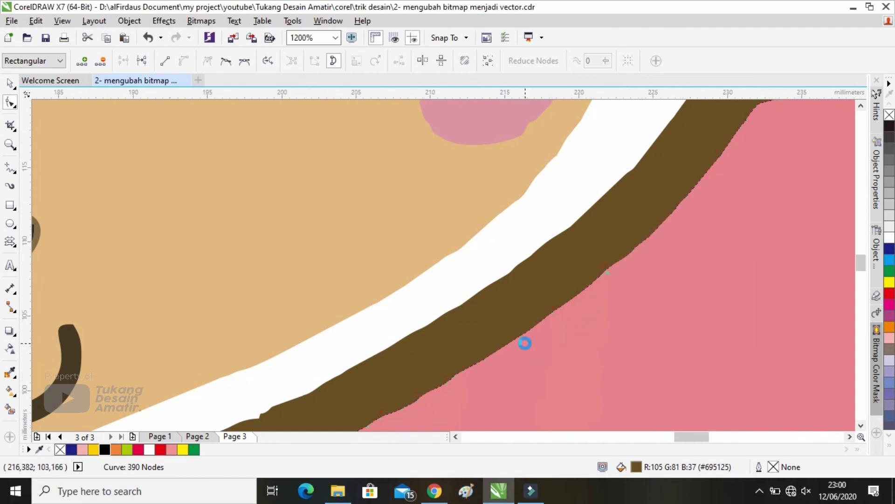
- Finish node editing on the monkey's brown outline and switch back to the Pick tool
scroll(524, 343, "down", 2)
left_click_drag(524, 340, 567, 266)
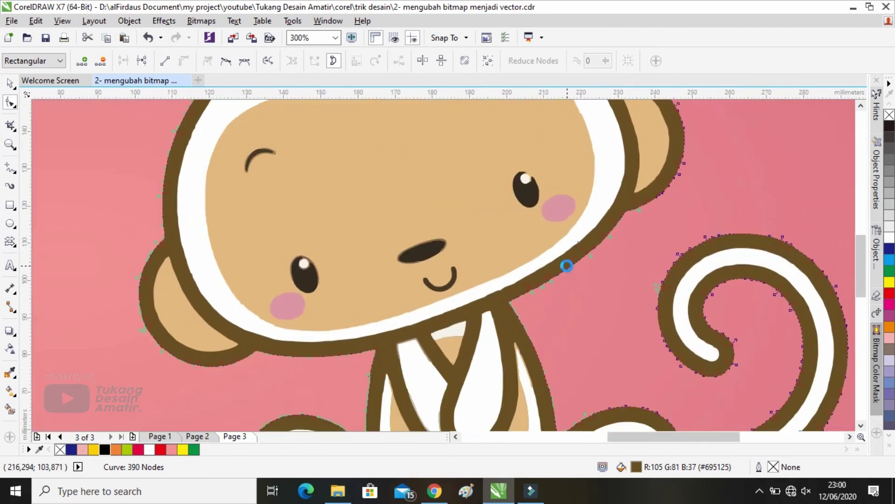
key("space")
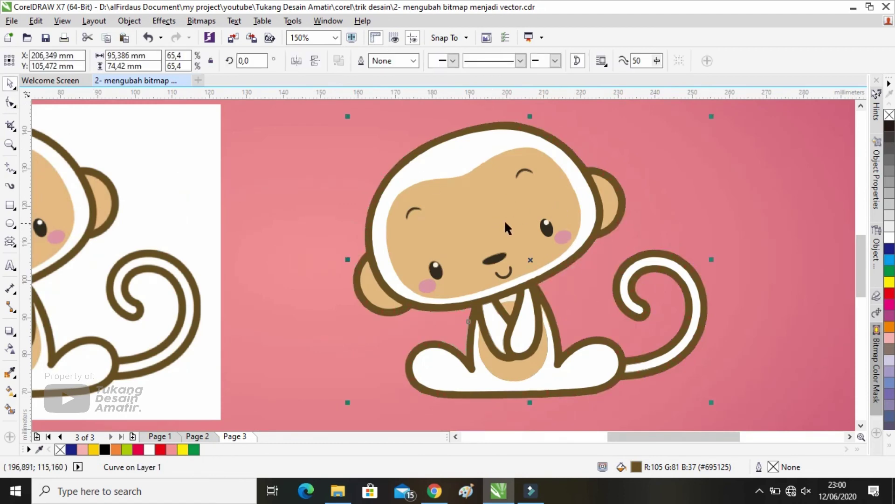
- Compare the smoothed vector monkey with the original bitmap beside it and leave nothing selected on the page
scroll(514, 220, "down", 1)
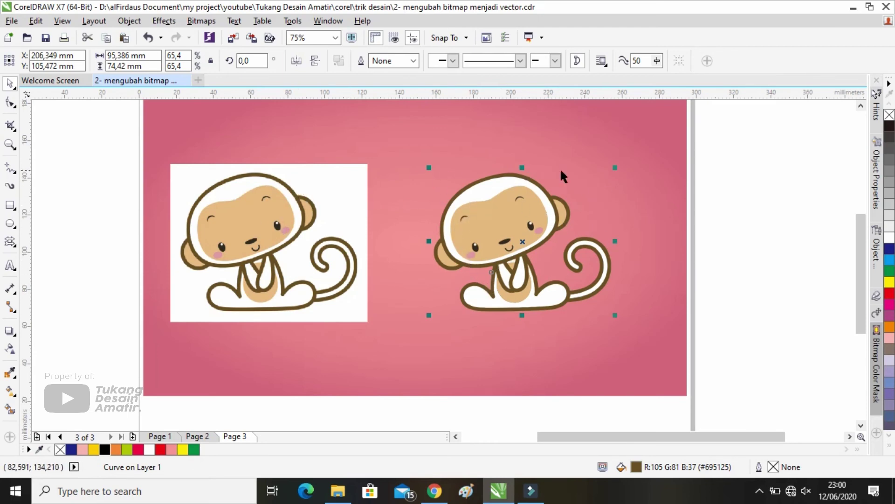
scroll(430, 236, "up", 1)
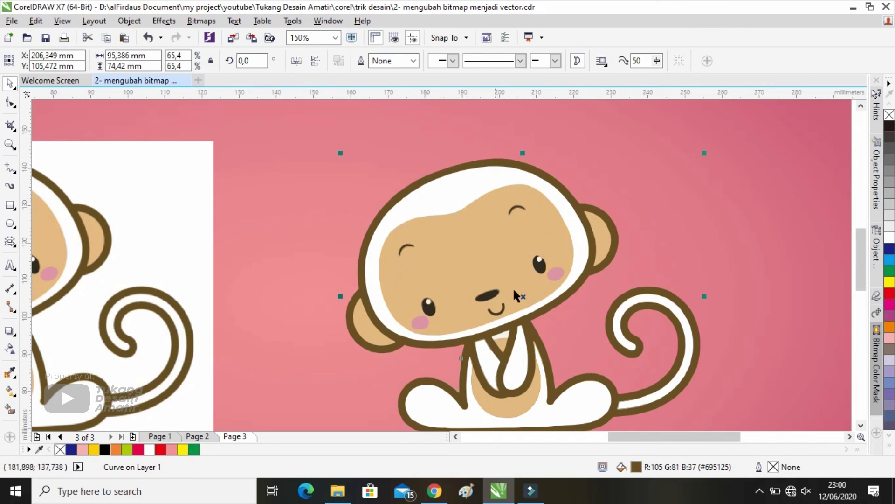
scroll(533, 241, "down", 1)
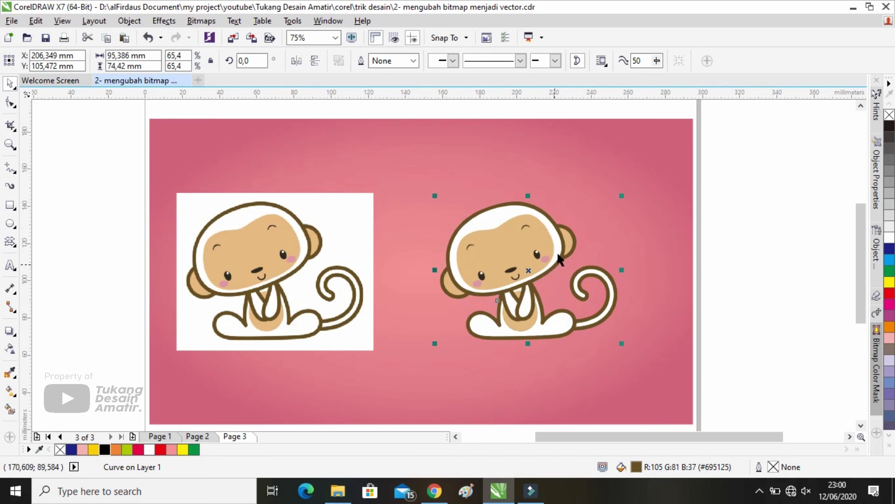
left_click(688, 258)
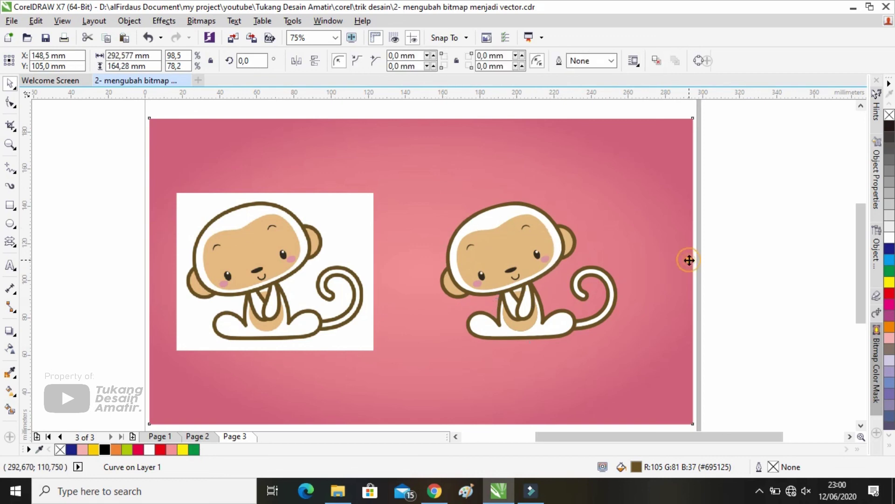
left_click(115, 251)
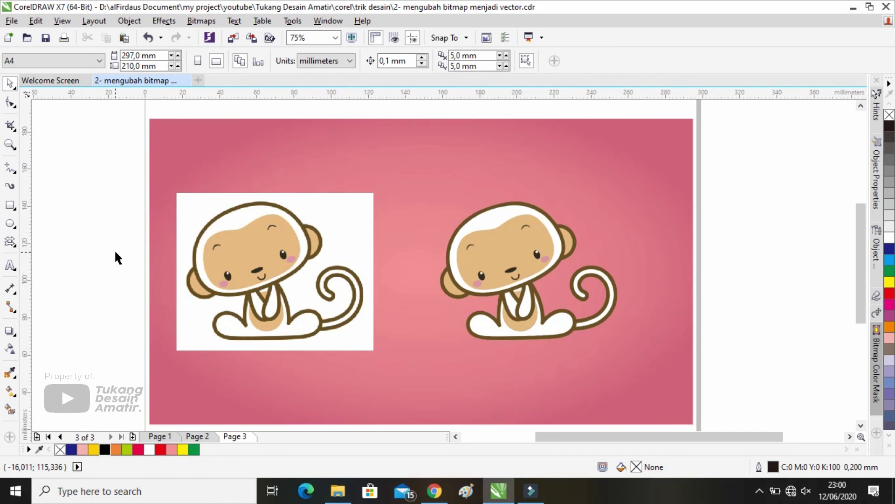